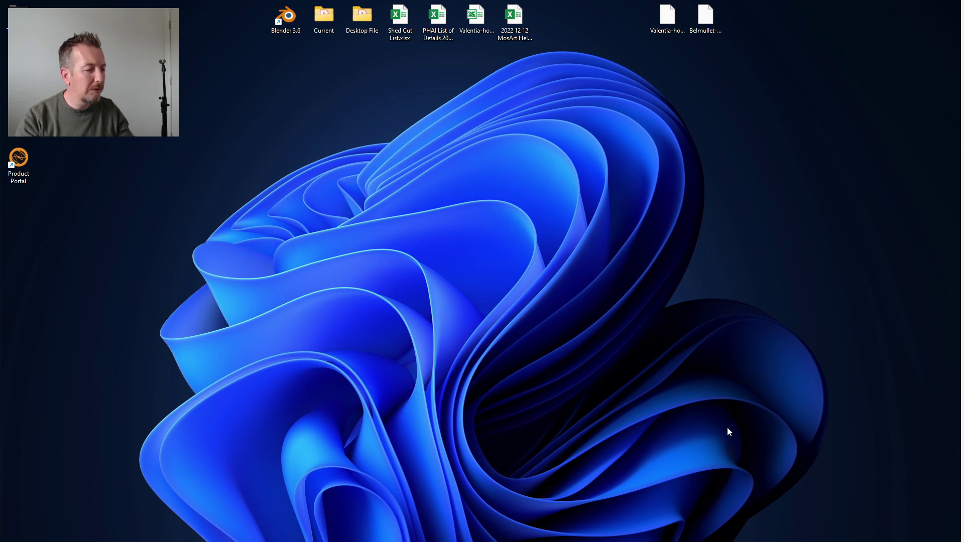
Launch SketchUp from the Windows taskbar.
mouse_move(145, 541)
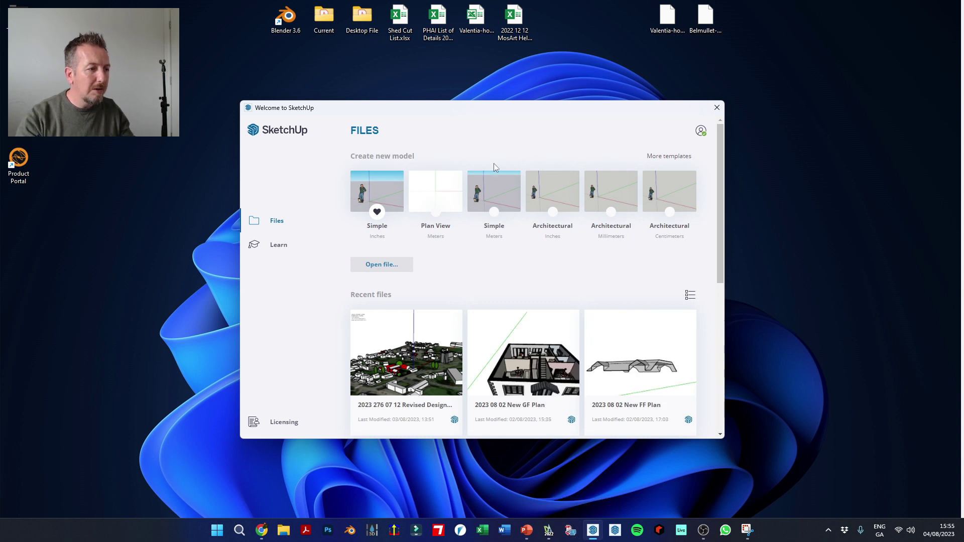
Start a Plan View metres model and draw a 5 m by 5 m square at the origin.
left_click(444, 197)
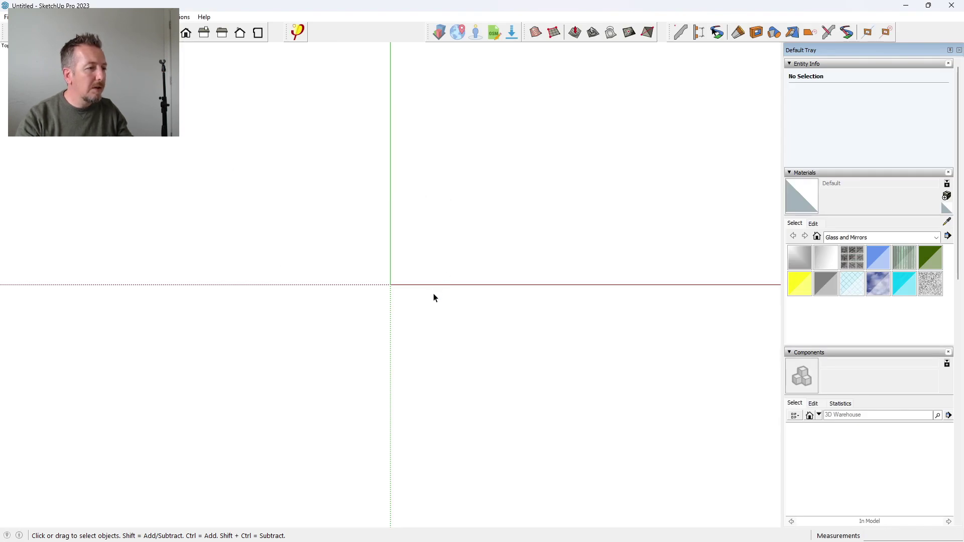
middle_click_drag(432, 297, 477, 129)
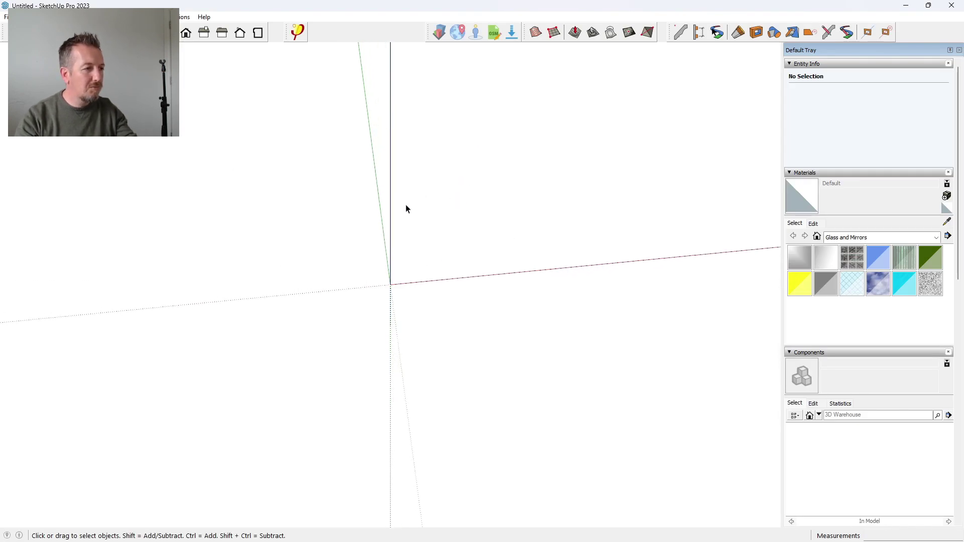
key("r")
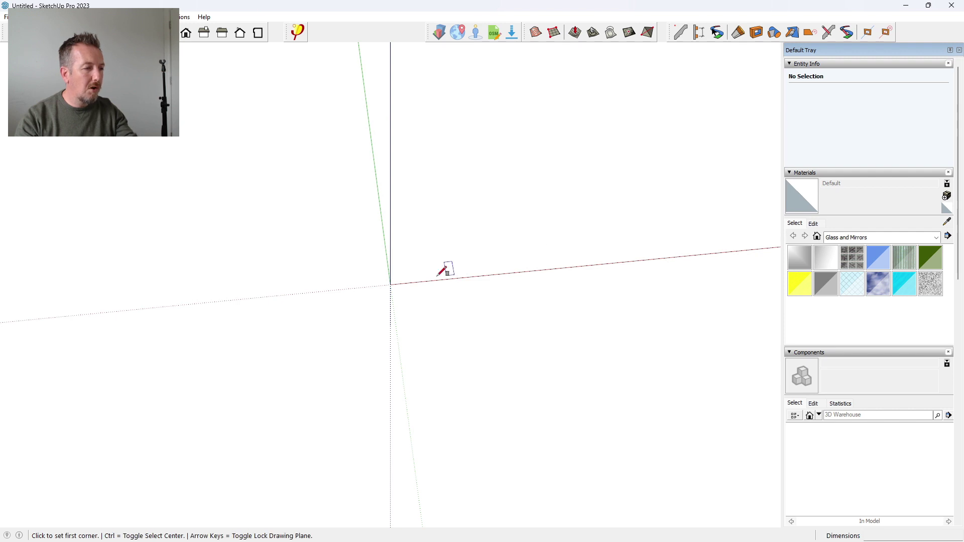
left_click(390, 285)
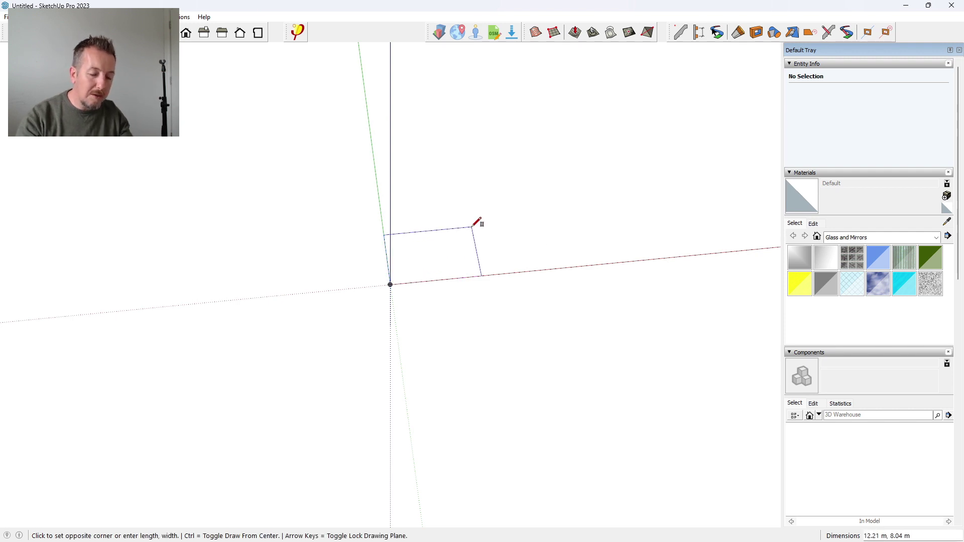
type("5")
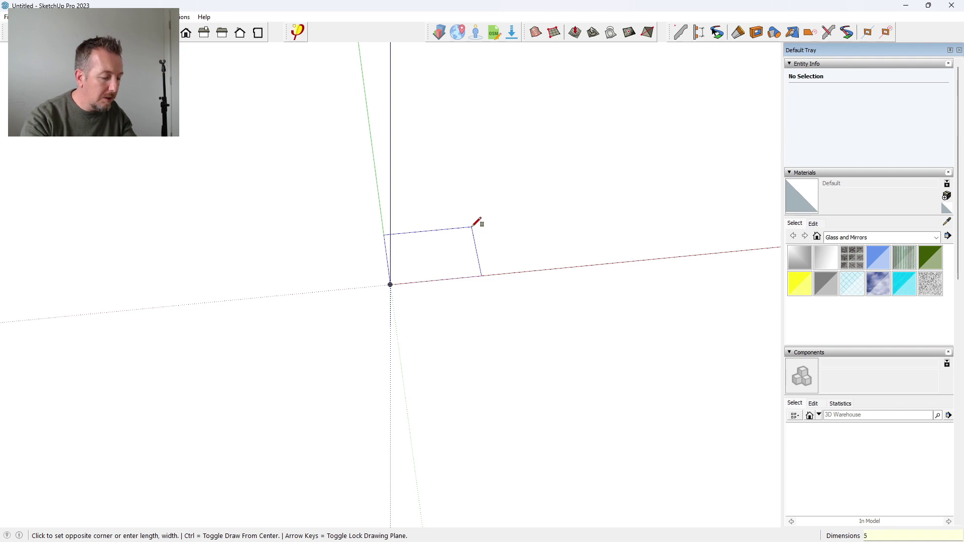
type(",5")
key("Return")
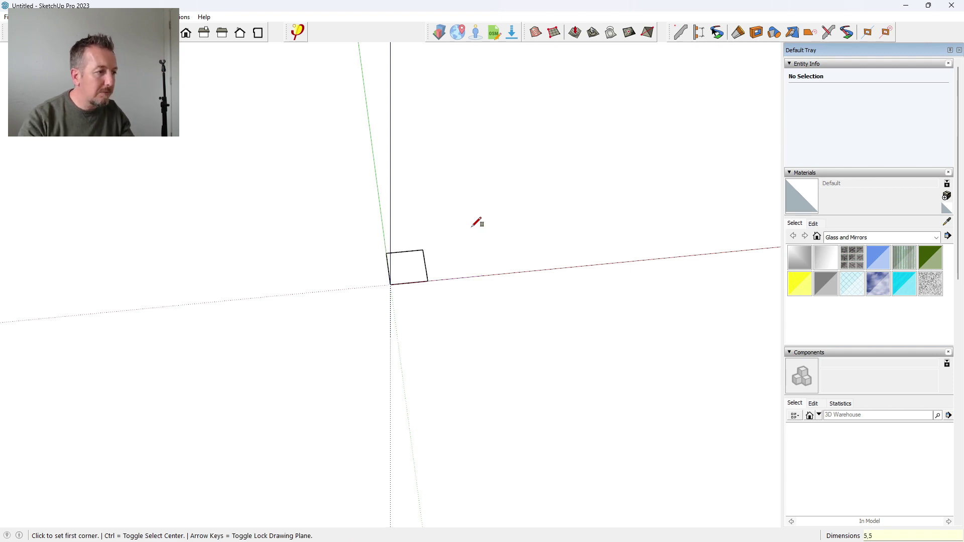
Pull the square up into a 2 m tall box.
middle_click_drag(465, 254, 582, 158)
scroll(386, 276, "up", 5)
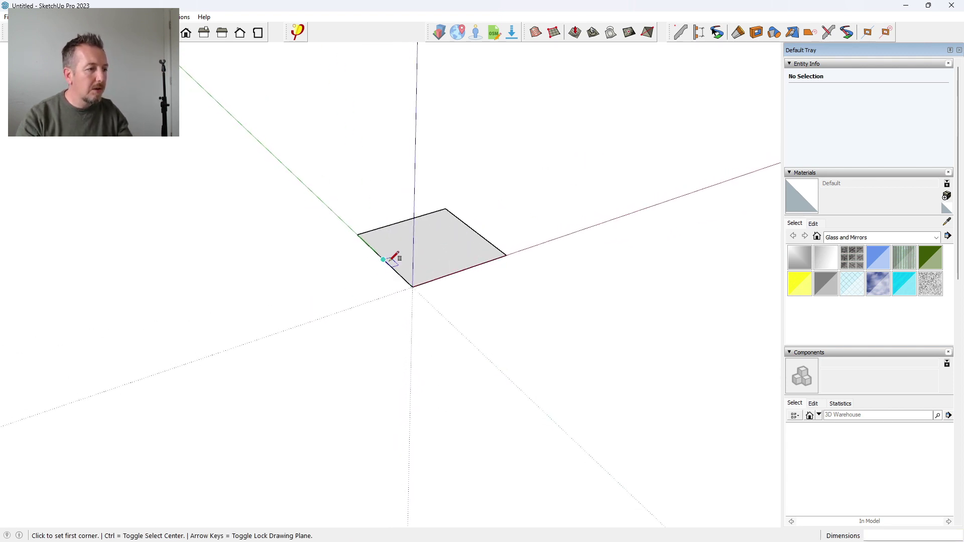
key("p")
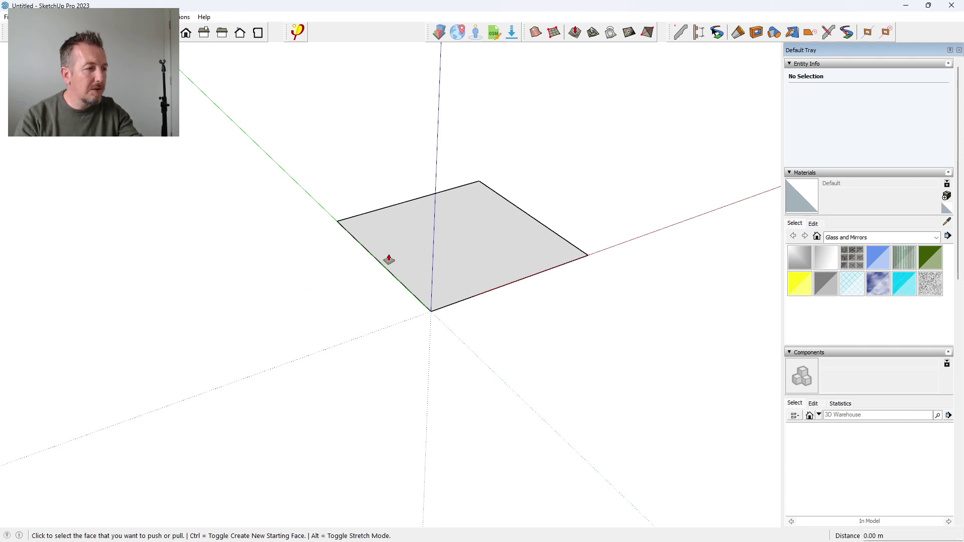
left_click(437, 260)
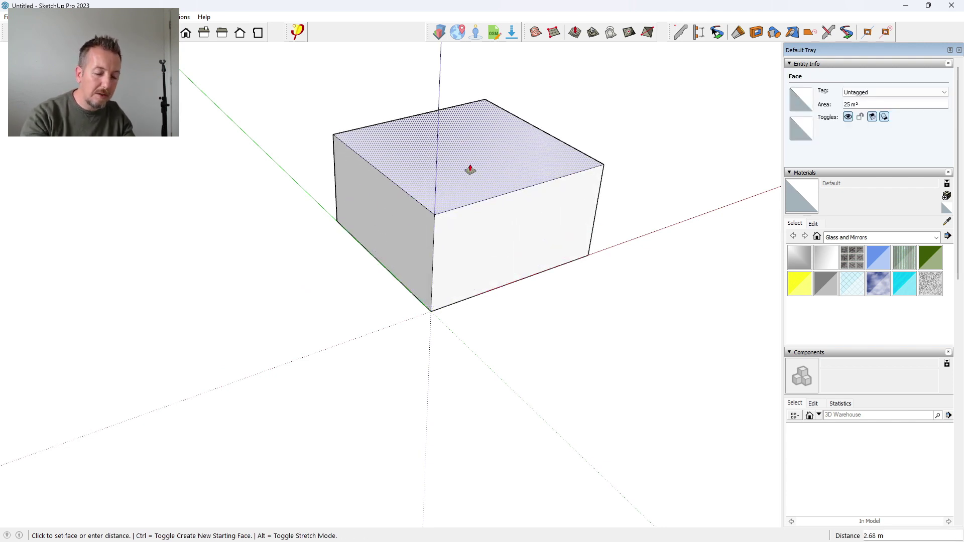
type("2")
key("Return")
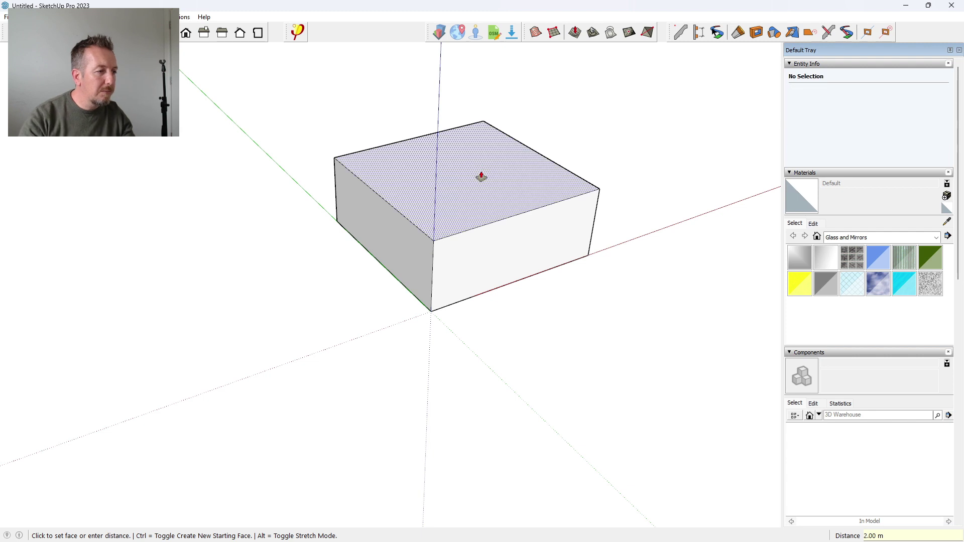
key("space")
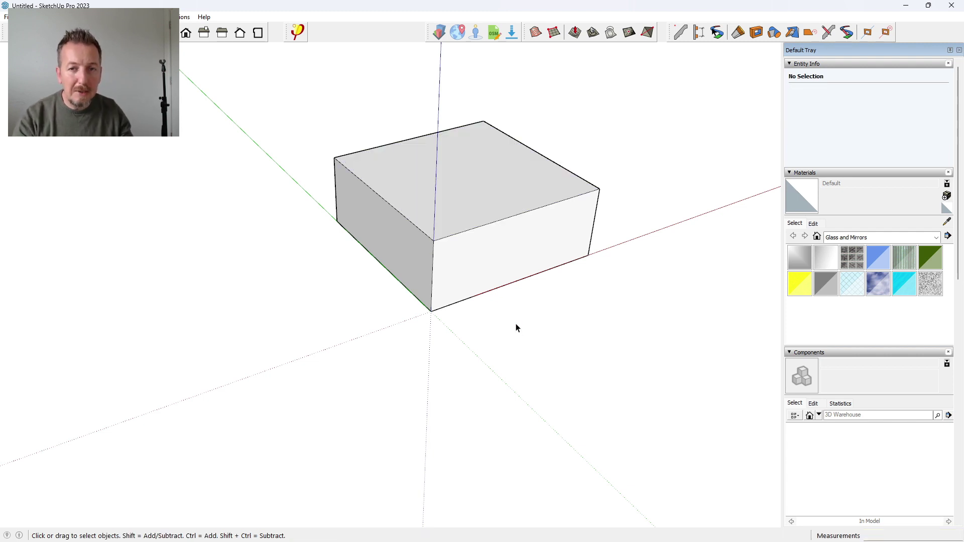
Move the box's front top edge upward.
scroll(498, 296, "down", 2)
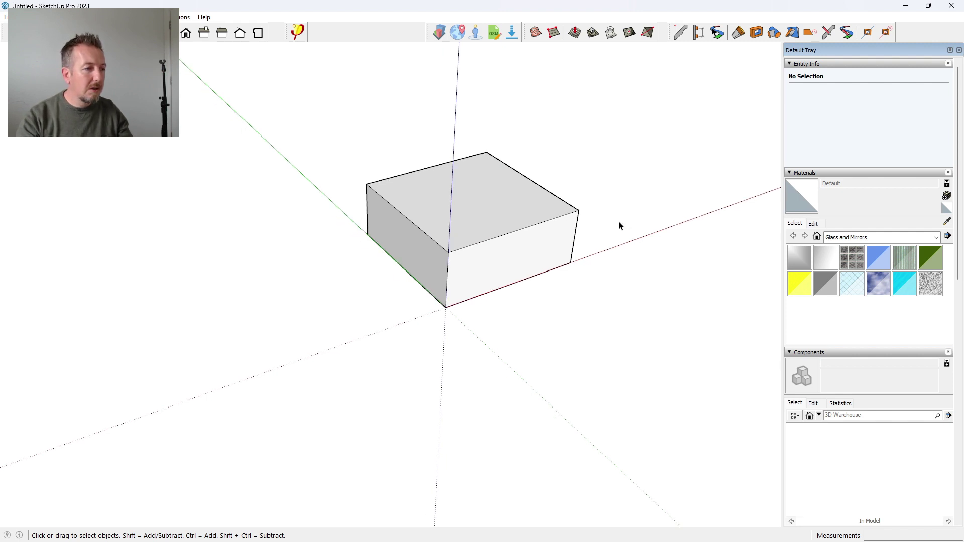
mouse_move(620, 224)
middle_mouse_down("shift")
mouse_move(562, 307)
mouse_move(499, 284)
middle_mouse_up("shift")
scroll(419, 294, "up", 2)
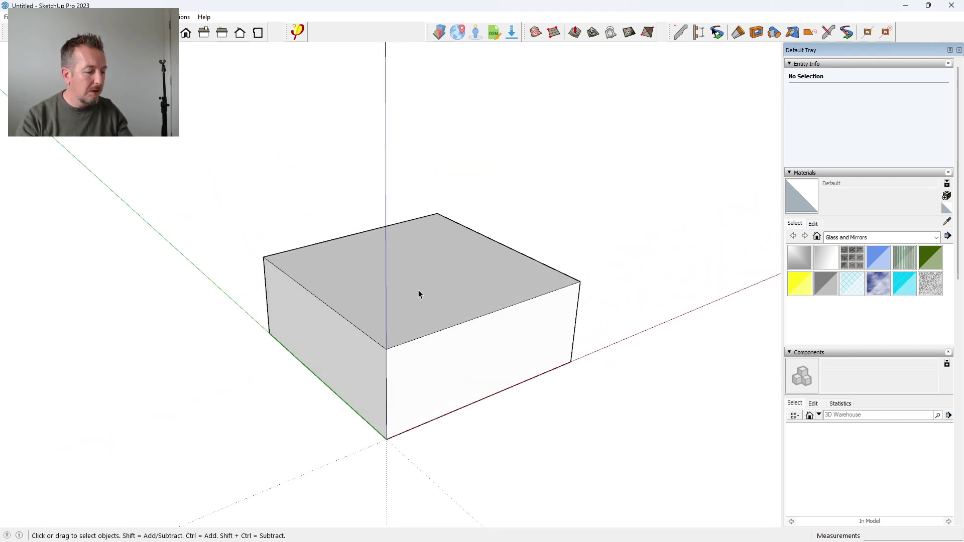
key("m")
left_click(442, 329)
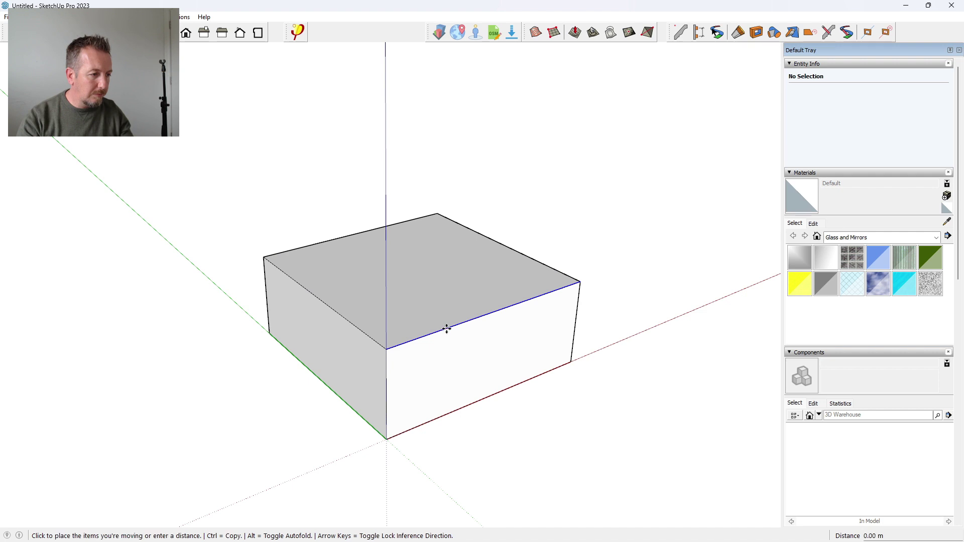
left_click(445, 291)
scroll(473, 329, "down", 3)
key("space")
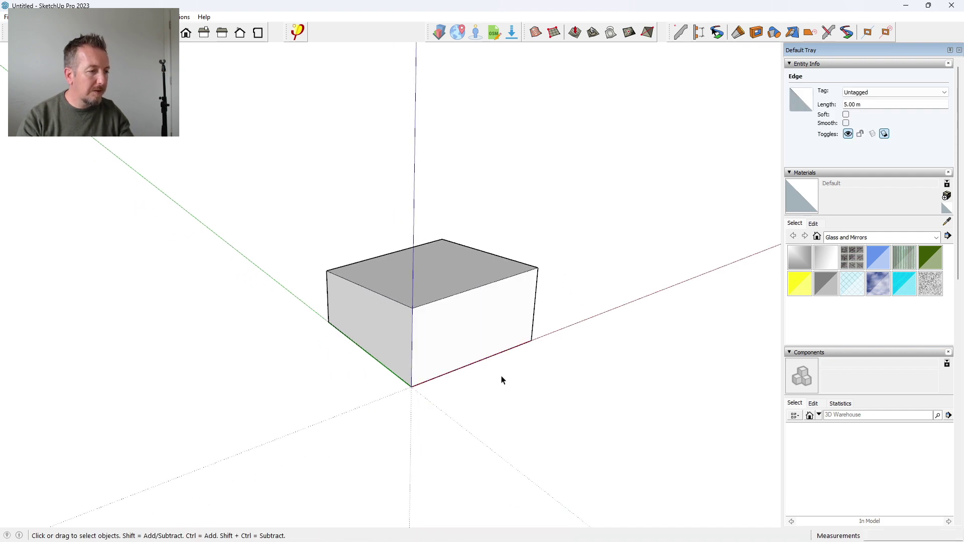
Draw a 2 m by 2 m window rectangle on the box's front face.
key("r")
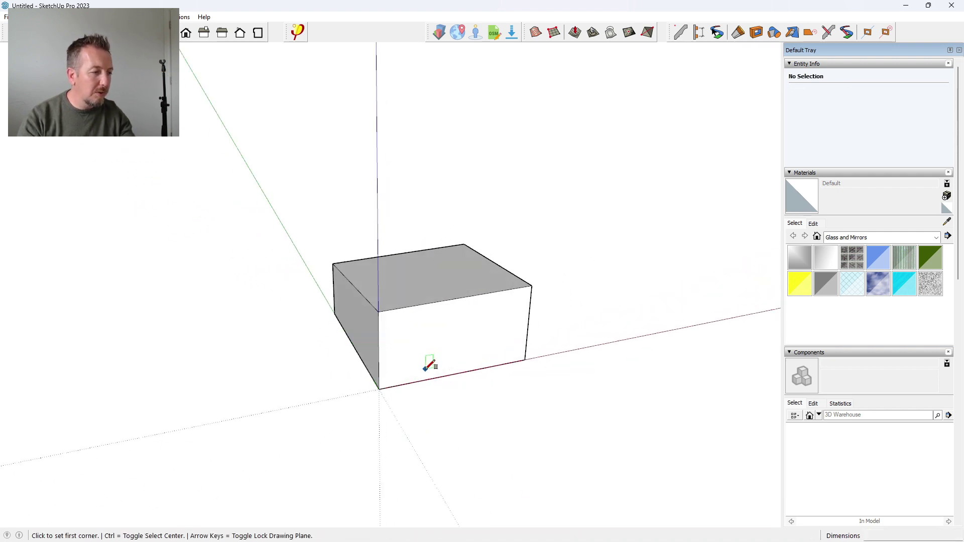
left_click(425, 369)
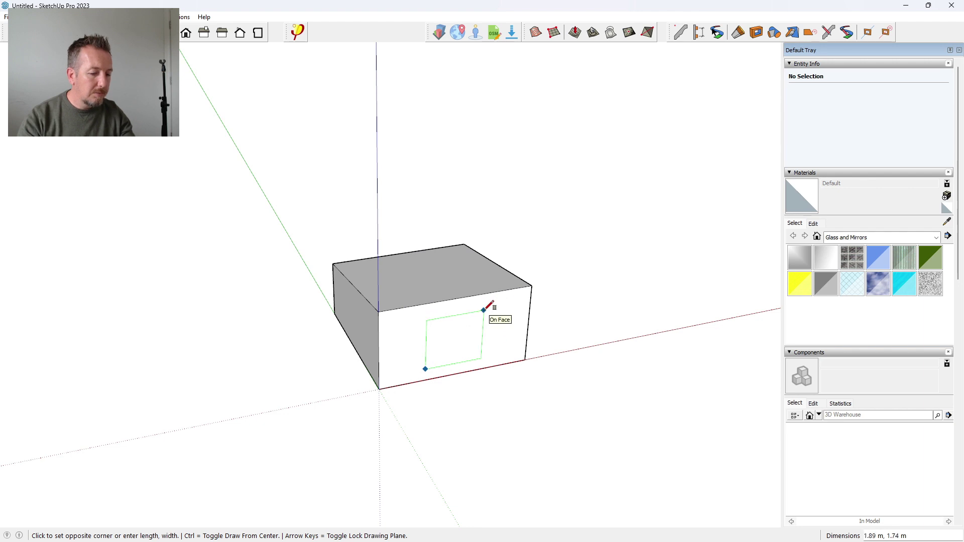
type("2,2")
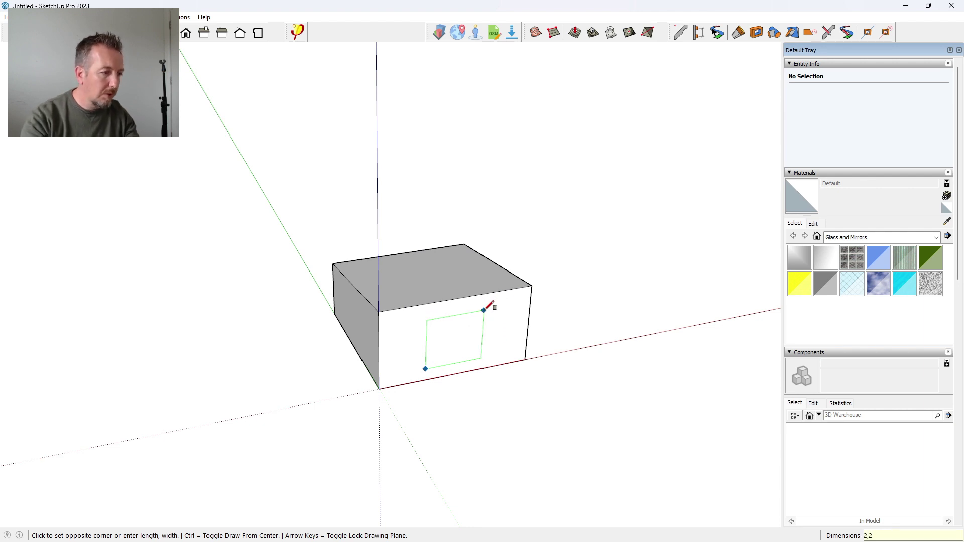
key("Return")
key("space")
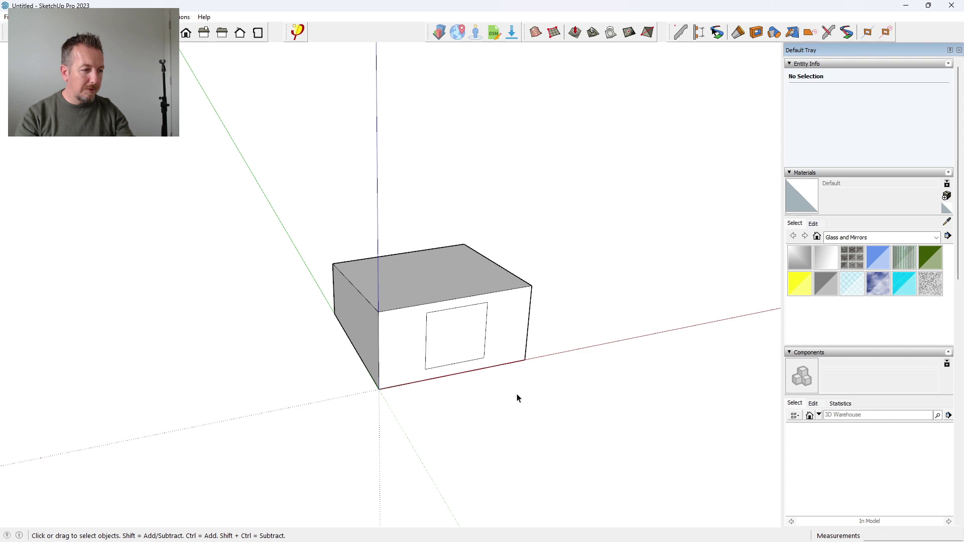
Lift the whole box 0.34 m upward and deselect it.
triple_click(505, 355)
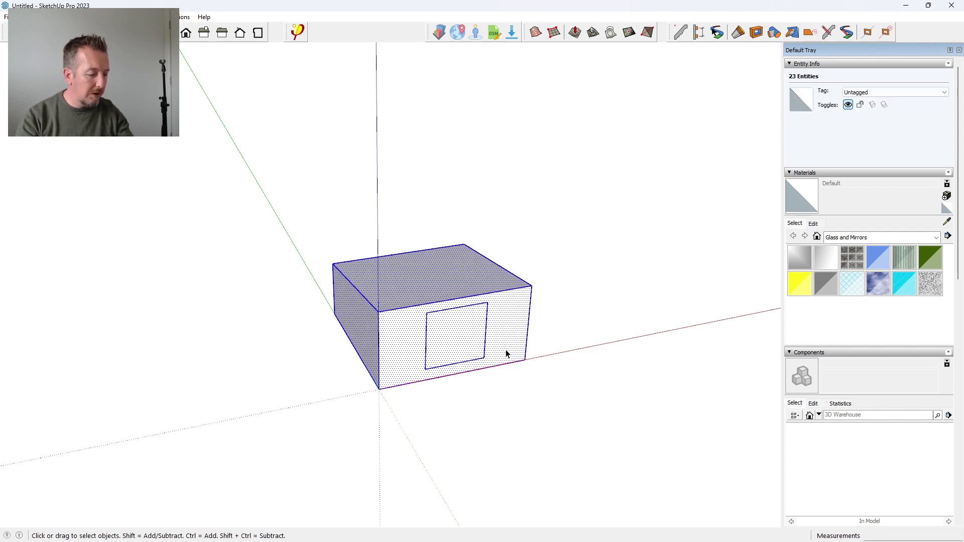
key("m")
left_click(501, 353)
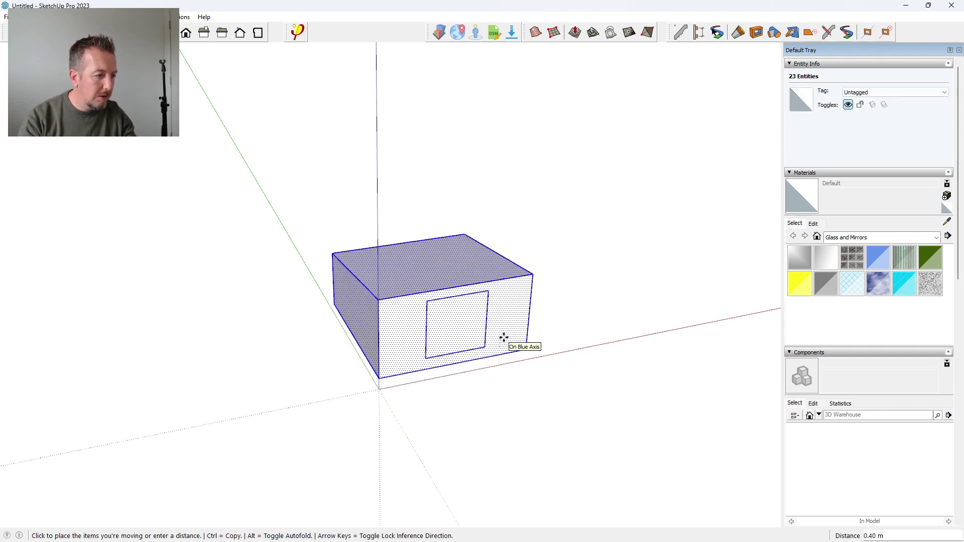
left_click(506, 339)
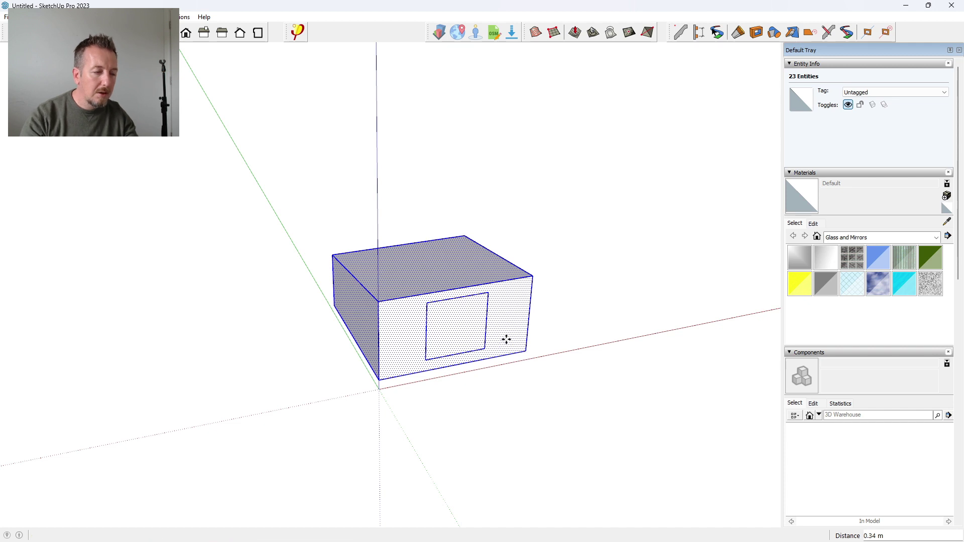
key("space")
left_click(520, 426)
middle_click_drag(521, 426, 572, 351)
Launch designPH, reposition its main window and maximise it to full screen.
left_click(300, 33)
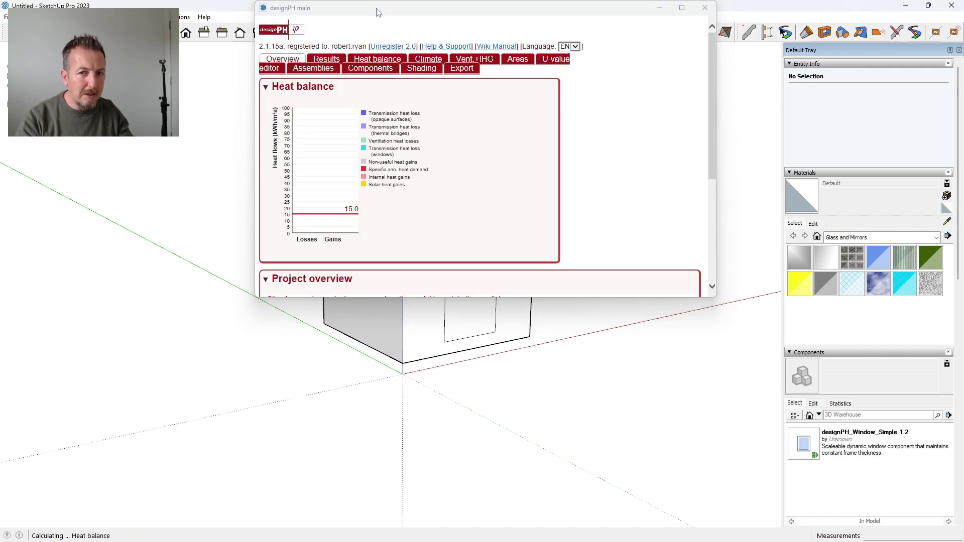
left_click_drag(429, 10, 226, 143)
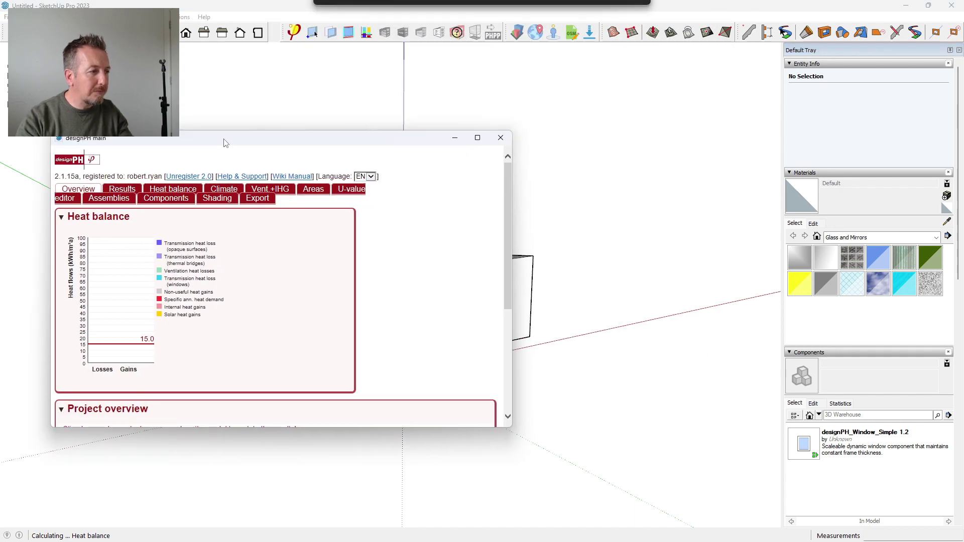
left_click(477, 138)
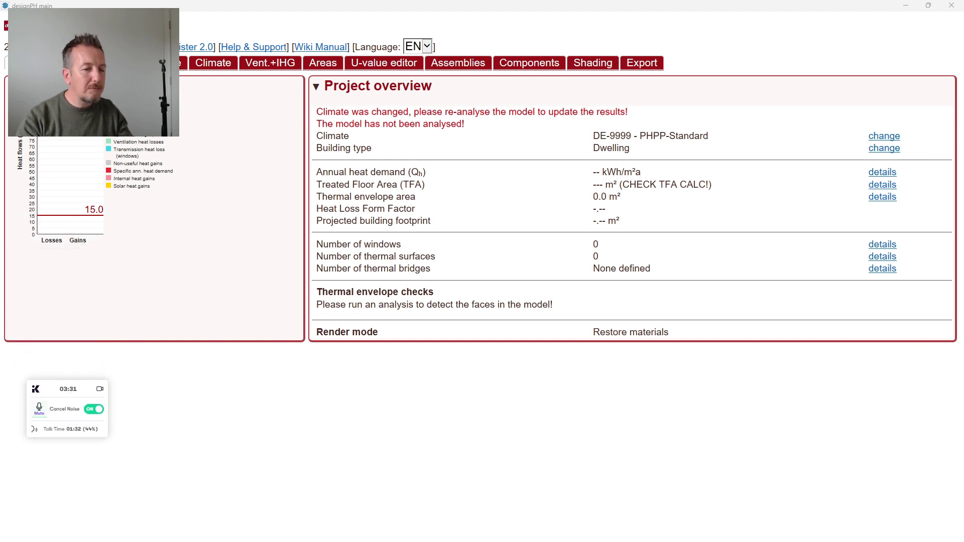
Filter climate stations to Ireland, choose IE0001b - Dublin, then minimise designPH.
left_click(224, 70)
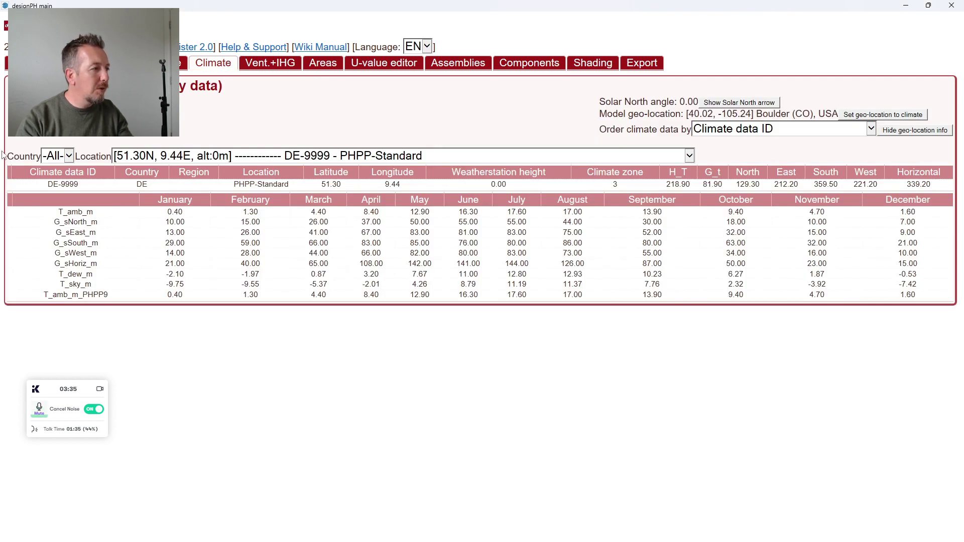
left_click(56, 157)
left_click(56, 157)
scroll(55, 276, "down", 2)
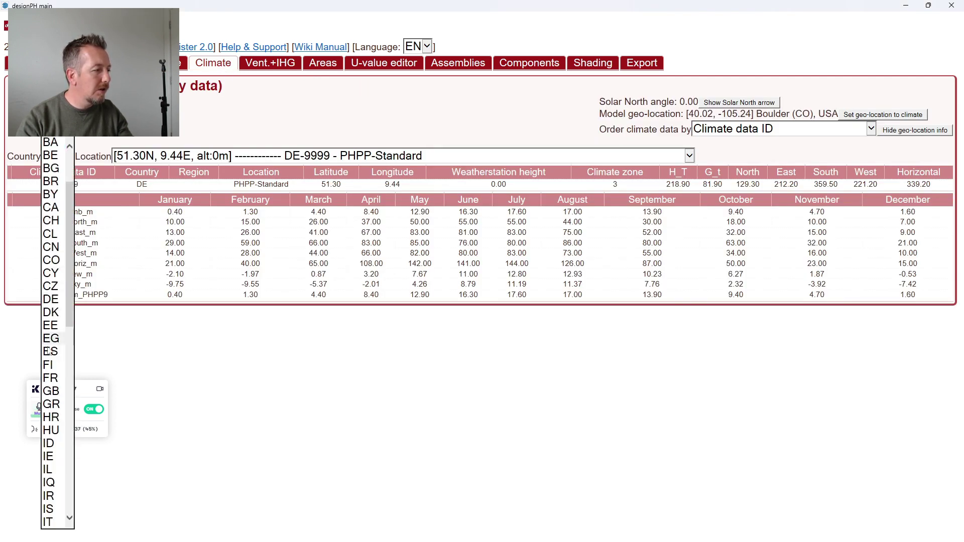
left_click(50, 454)
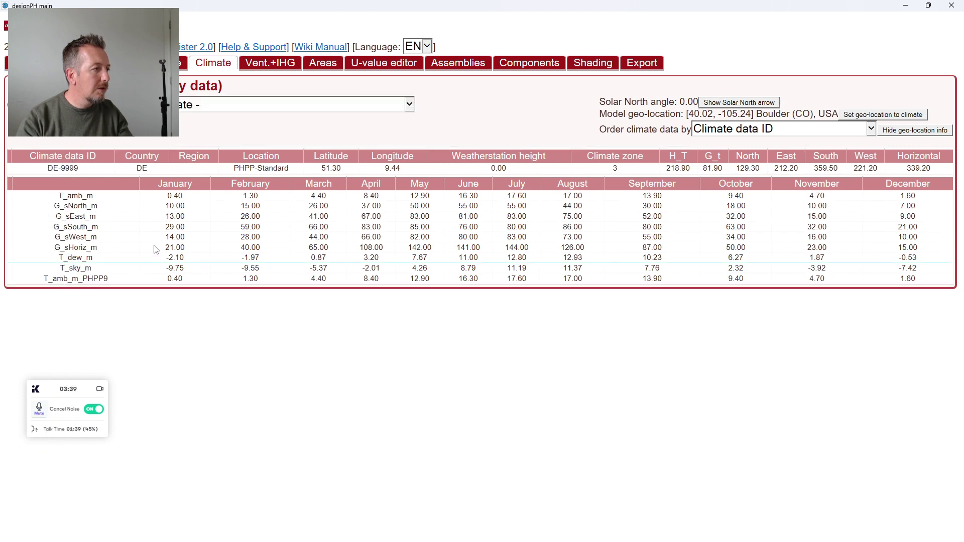
left_click(254, 105)
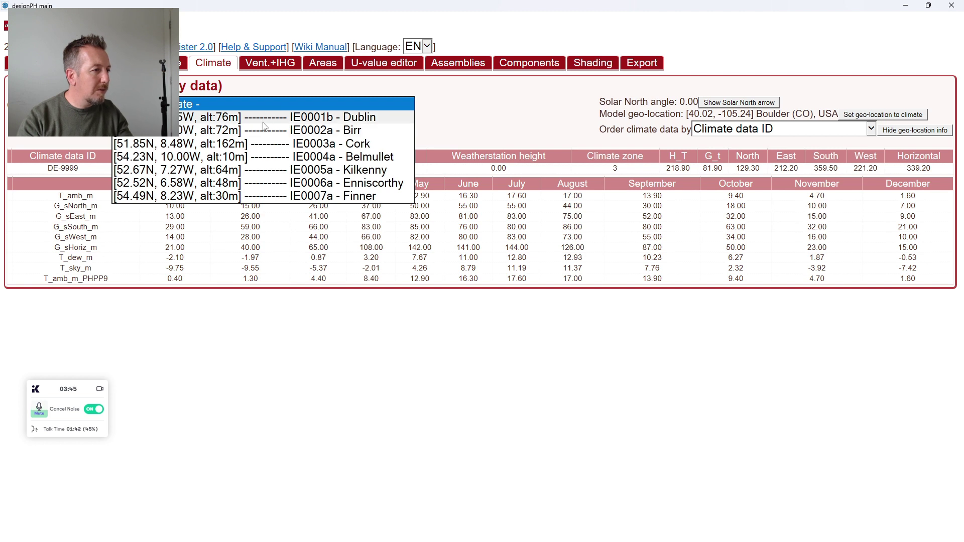
left_click(263, 121)
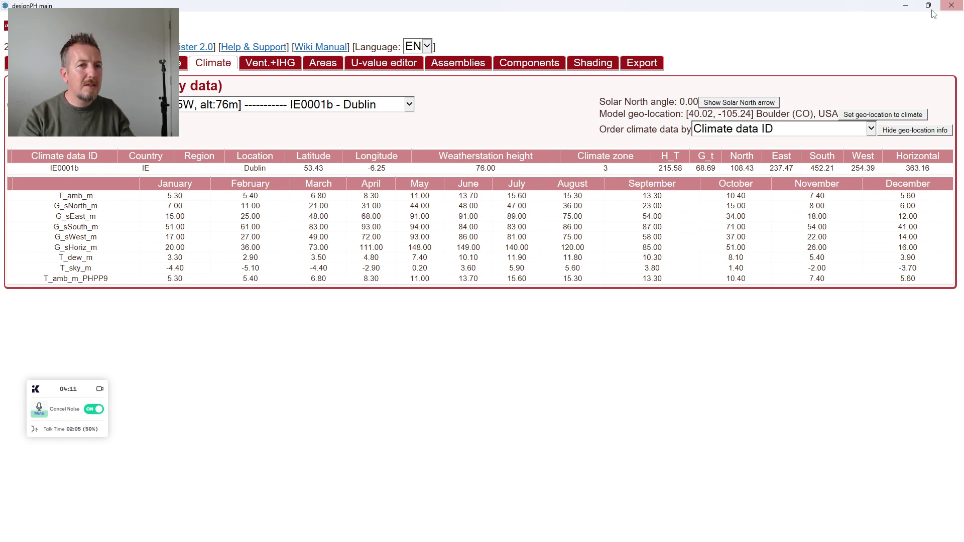
left_click(906, 6)
Select the window opening, roof and front wall faces to check their areas.
scroll(552, 312, "down", 3)
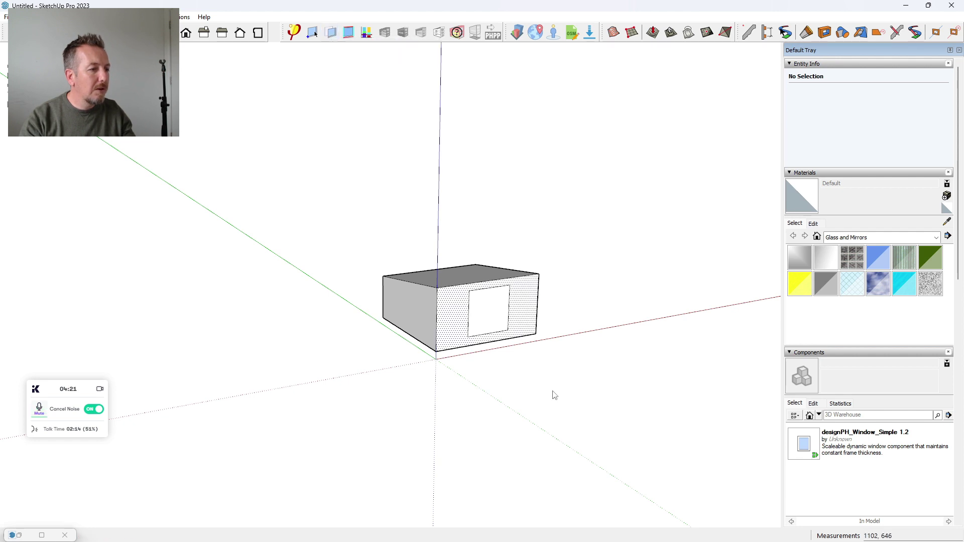
left_click(486, 314)
scroll(484, 316, "up", 2)
scroll(483, 317, "up", 2)
left_click(355, 119)
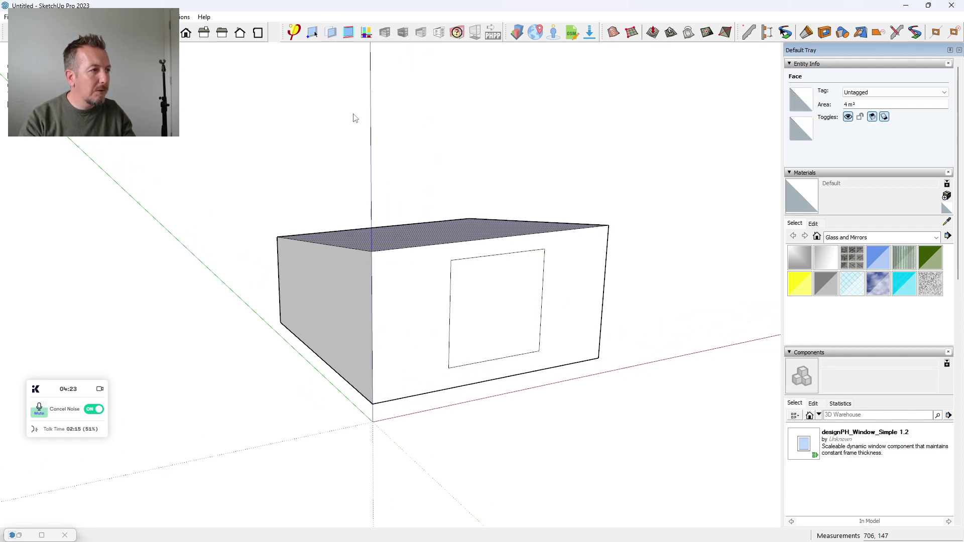
left_click(486, 245)
left_click(516, 333)
left_click(427, 321)
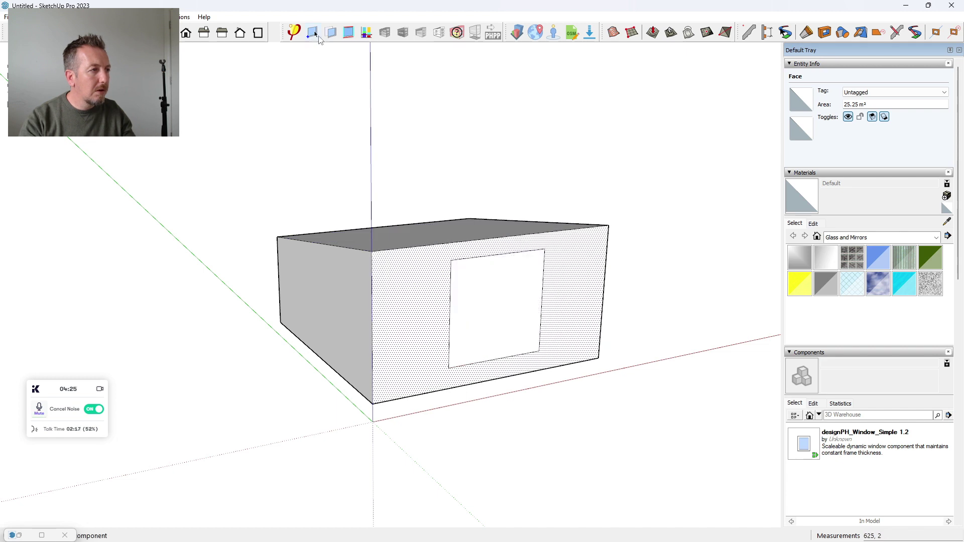
left_click(472, 287)
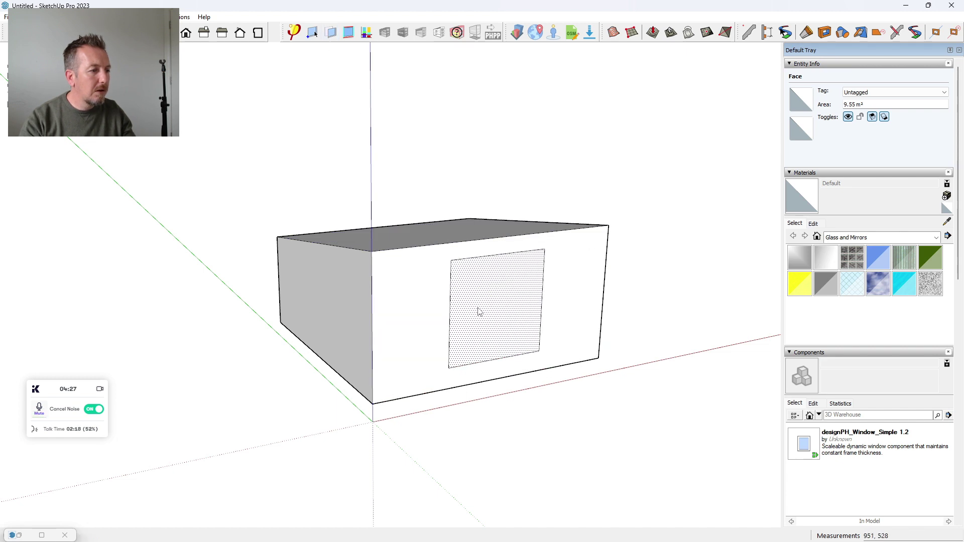
Convert the square opening into a window, then undo it and reselect the opening.
left_click(479, 310)
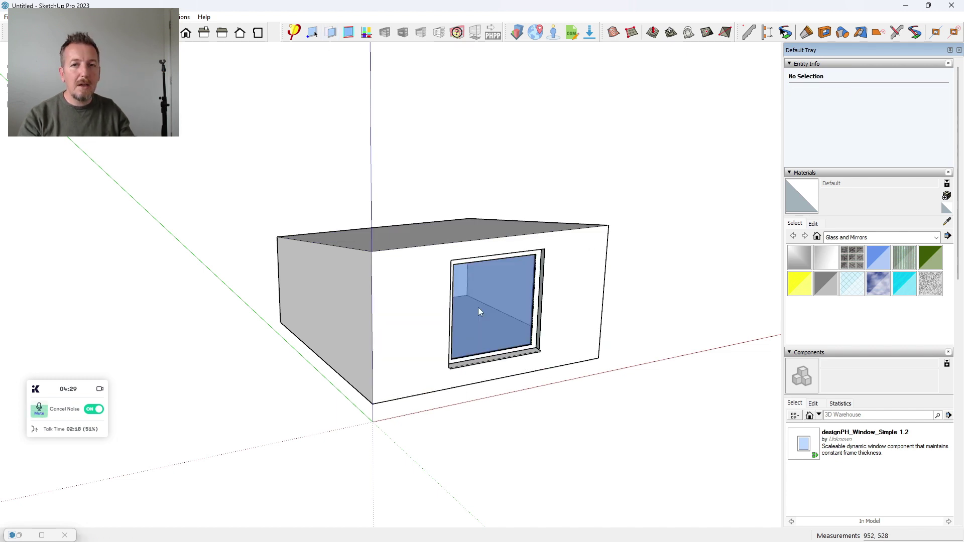
middle_click_drag(507, 339, 502, 404)
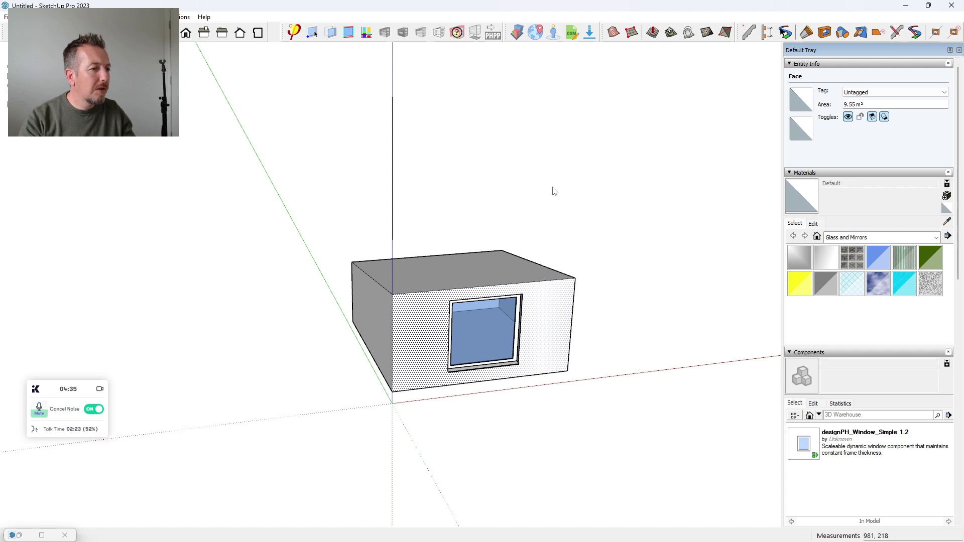
middle_click_drag(542, 301, 521, 351)
scroll(529, 340, "up", 2)
key("ctrl+z")
left_click(487, 361)
Draw a narrow face left of the opening and convert both faces into windows.
key("r")
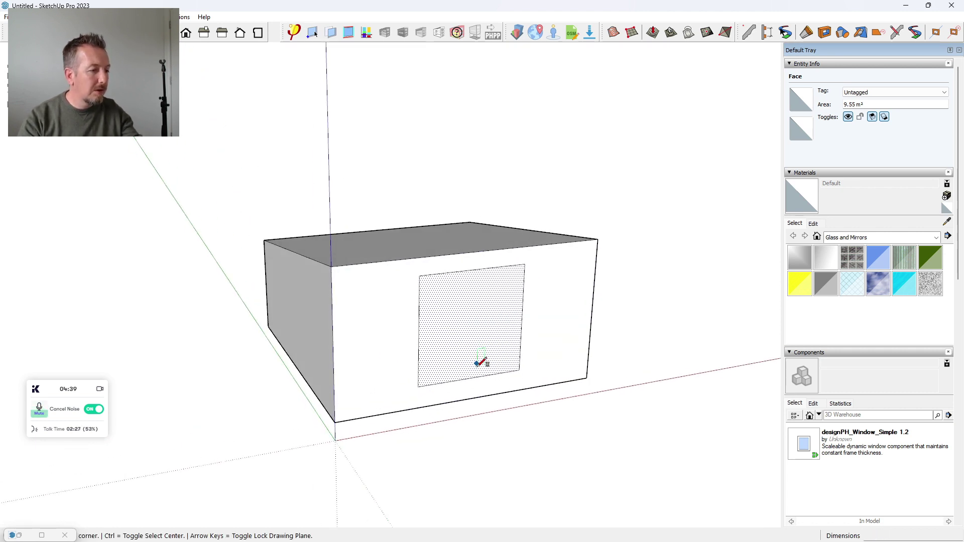
left_click(418, 387)
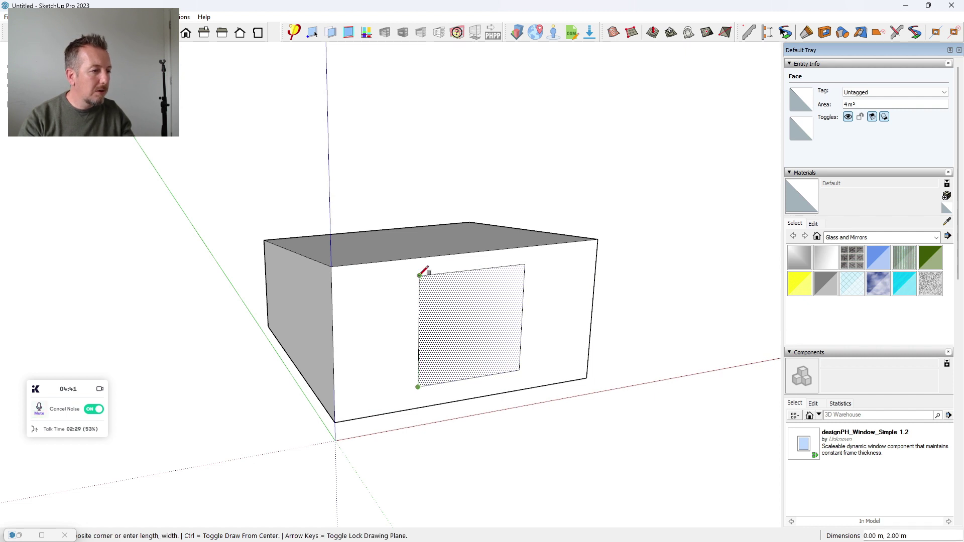
left_click(384, 280)
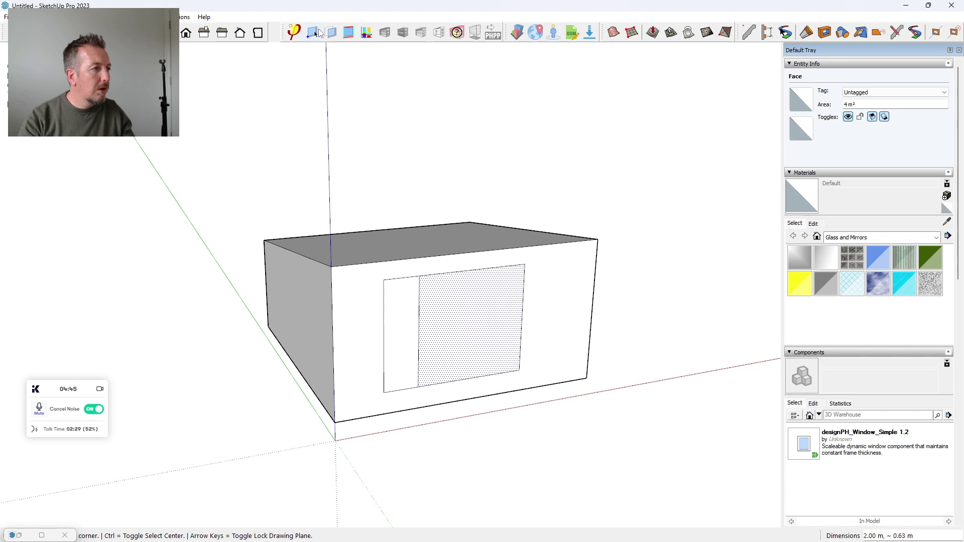
left_click(324, 33)
left_click(406, 316)
left_click(452, 321)
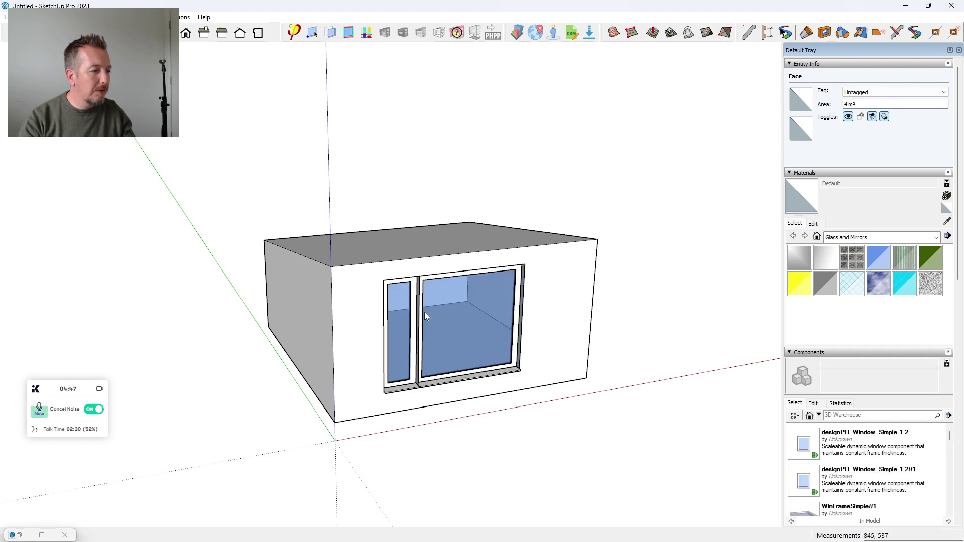
middle_click_drag(467, 326, 489, 334)
Use designPH's window frame tool on the new window component.
left_click(381, 241)
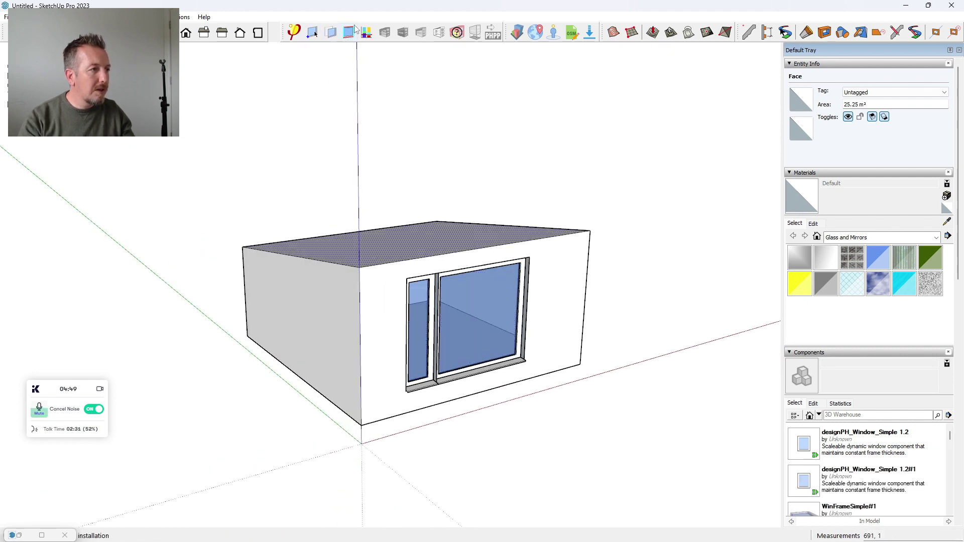
left_click(351, 31)
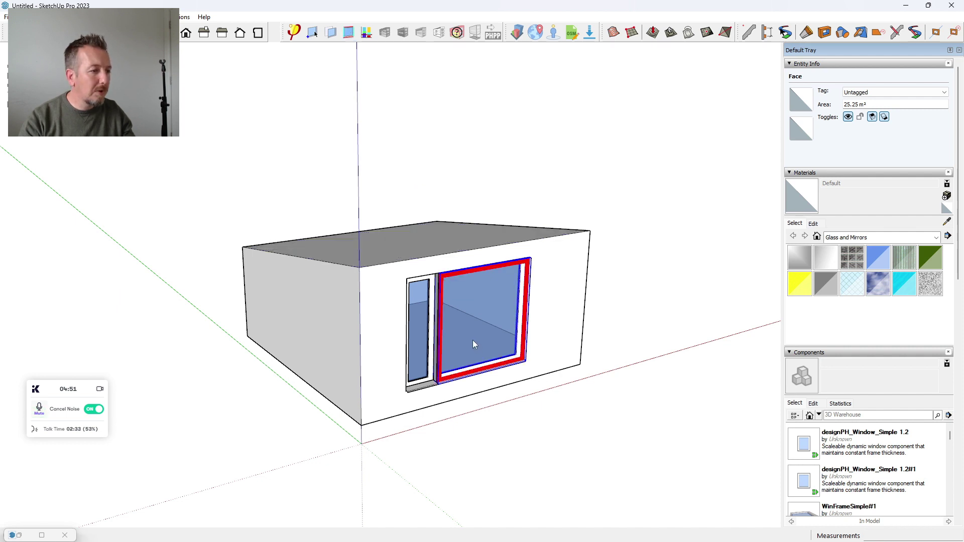
scroll(472, 339, "up", 3)
left_click(421, 323)
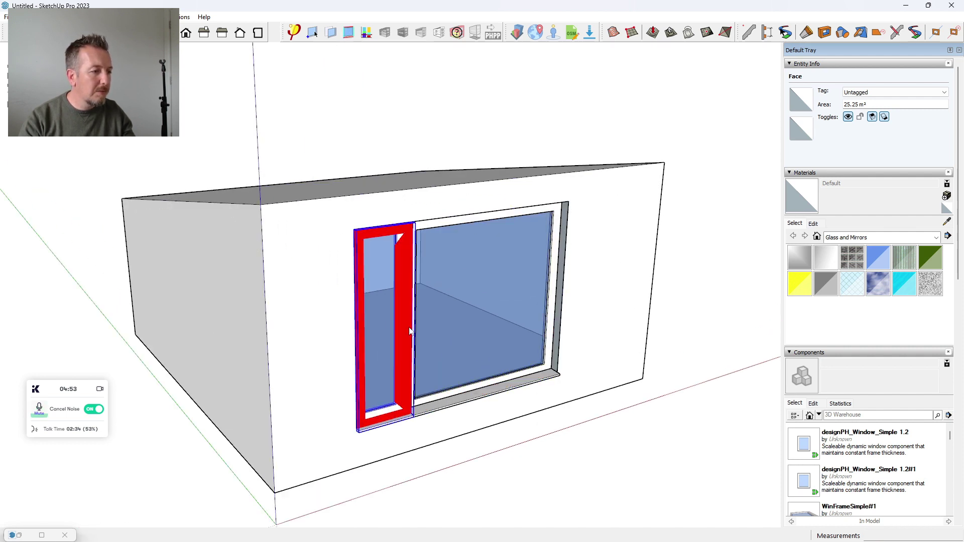
scroll(475, 341, "down", 4)
key("space")
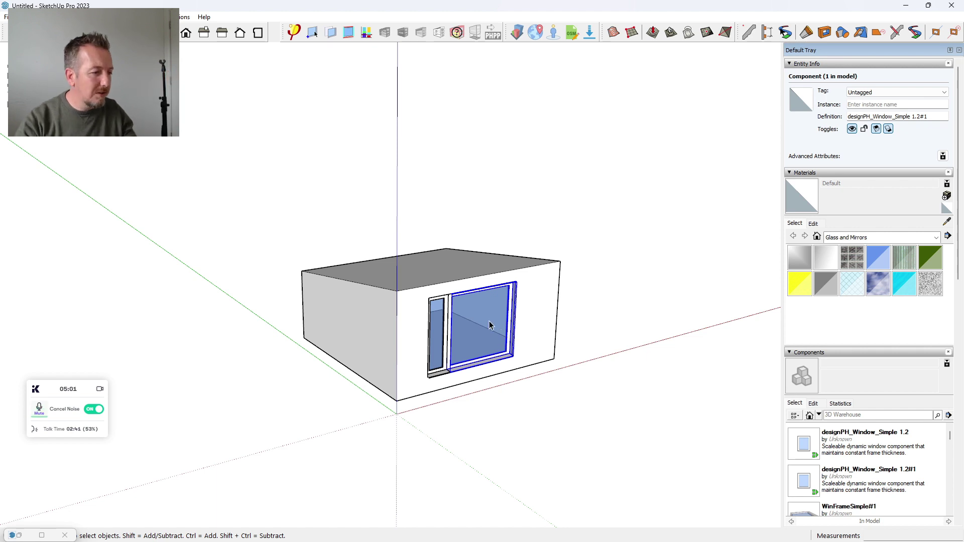
middle_click_drag(573, 336, 506, 311)
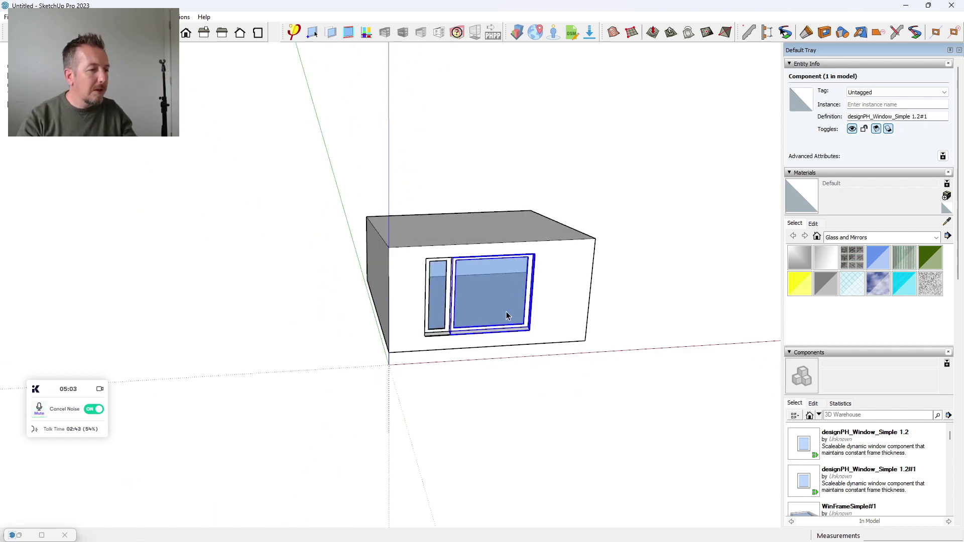
left_click(497, 373)
middle_click_drag(490, 370, 504, 351)
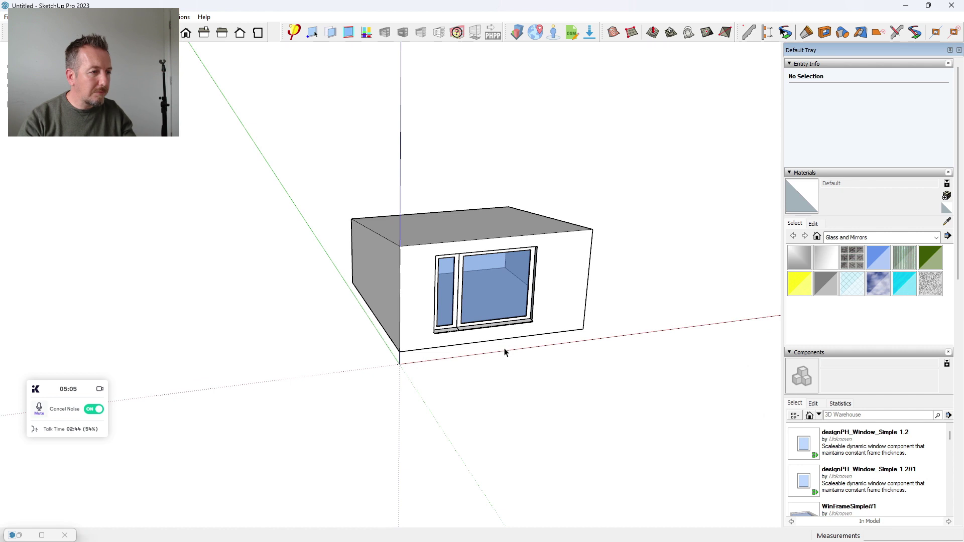
Assign the four walls to area group 8 External Wall - Ambient.
middle_click_drag(545, 314, 469, 365)
left_click(551, 351)
left_click(533, 357, "shift")
middle_click_drag(533, 357, 333, 349)
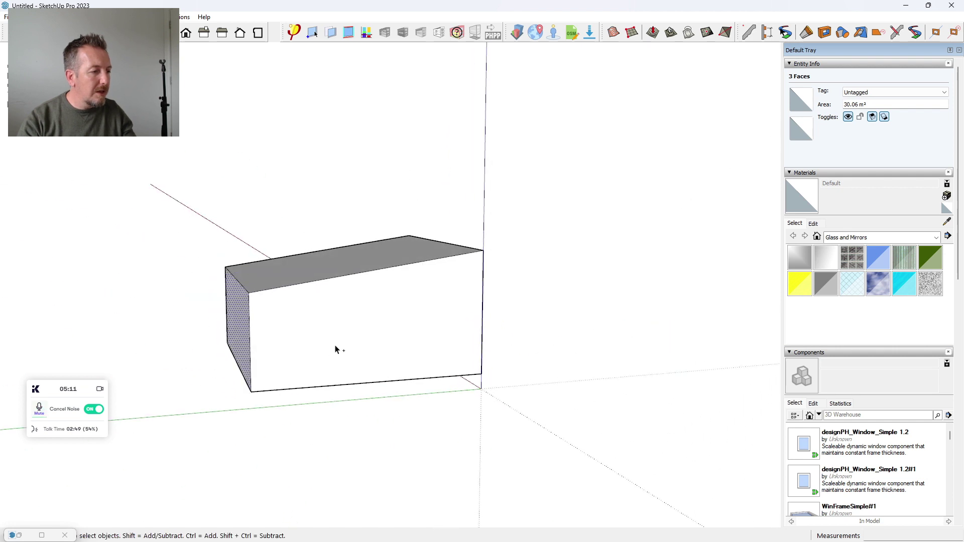
left_click(452, 345, "shift")
middle_click_drag(451, 345, 77, 344)
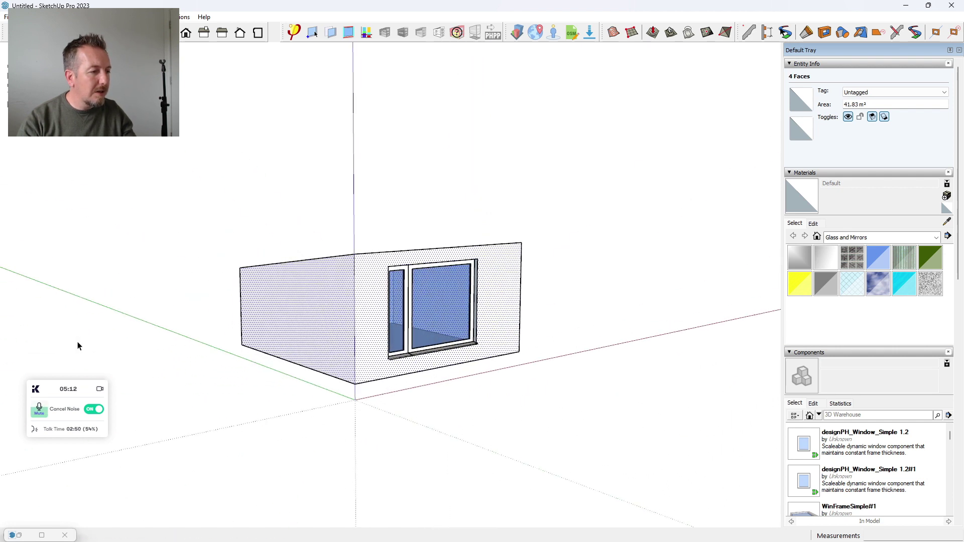
right_click(489, 323)
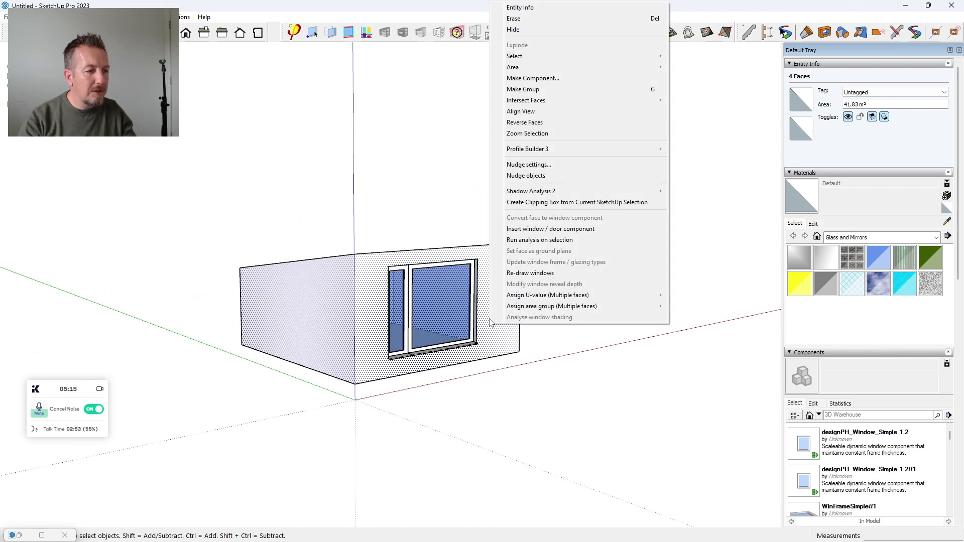
mouse_move(575, 307)
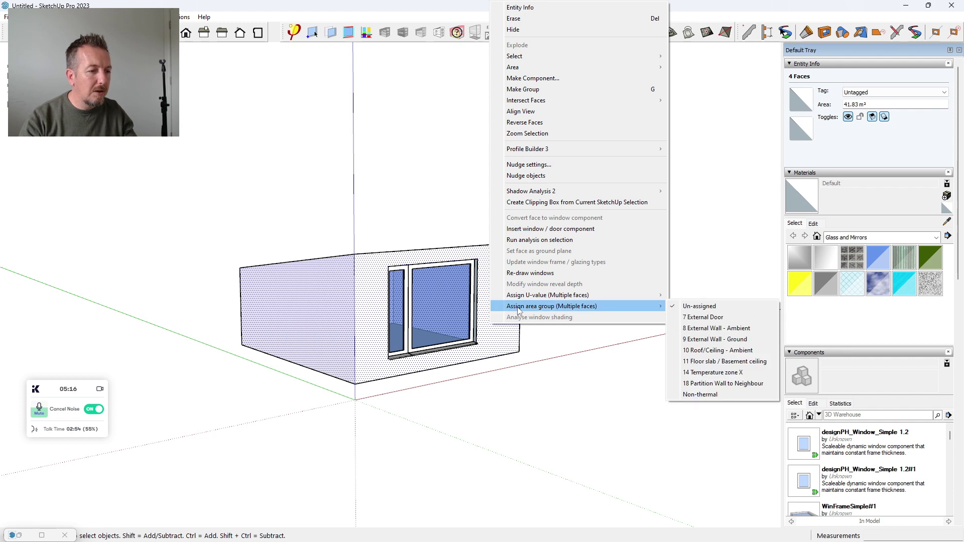
left_click(684, 329)
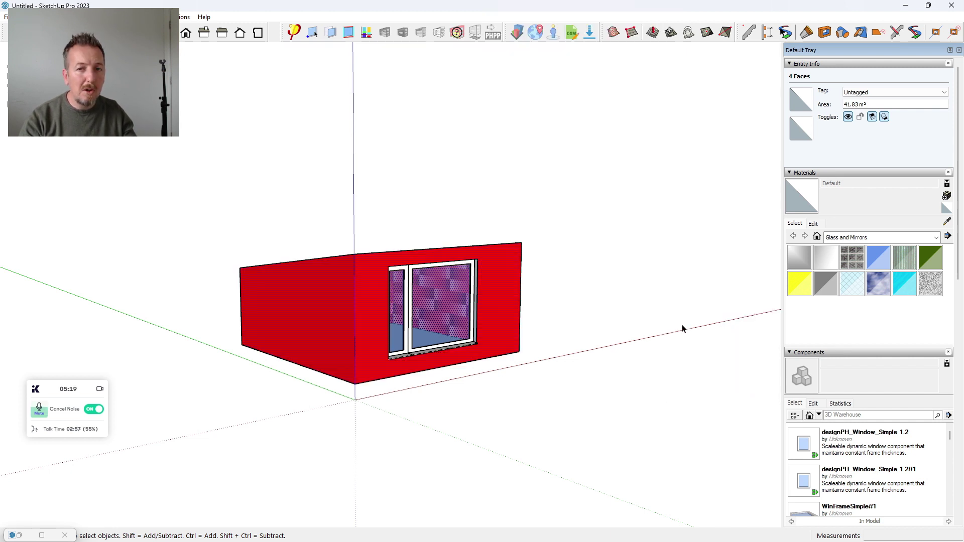
Assign the roof to area group 9 External Wall - Ground.
middle_click_drag(534, 351, 329, 391)
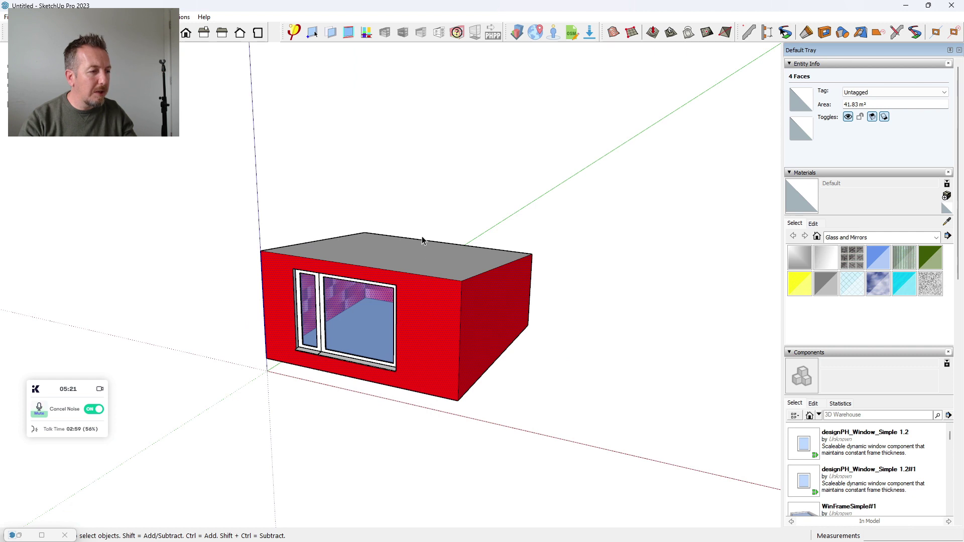
right_click(421, 257)
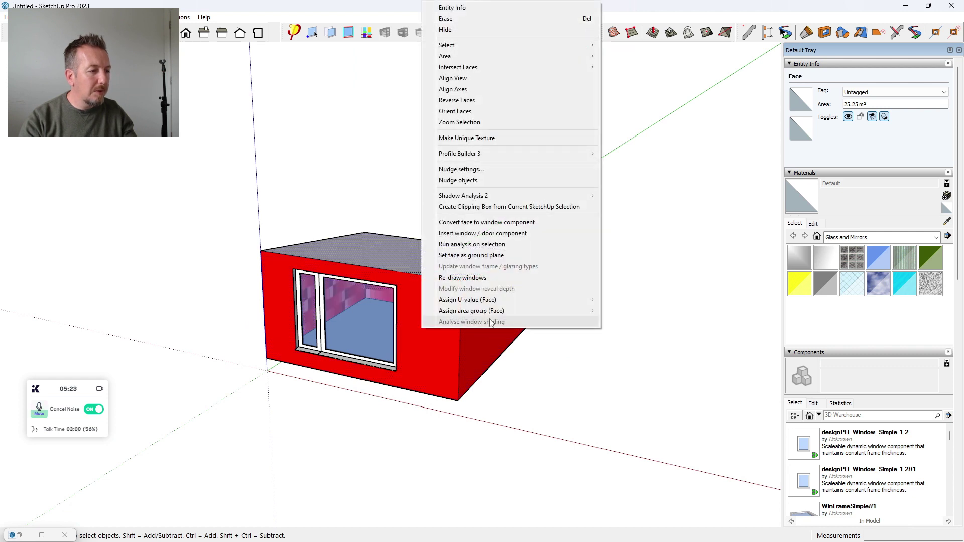
mouse_move(493, 311)
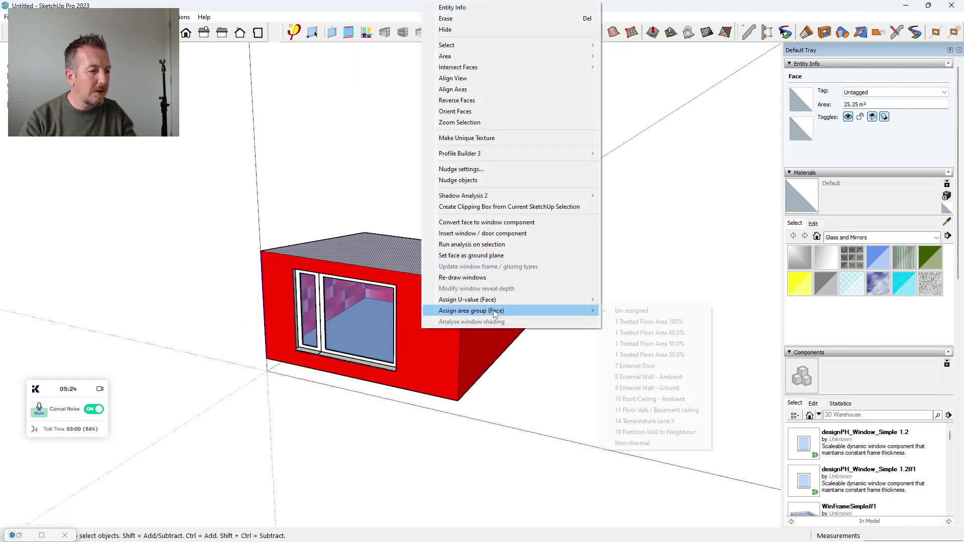
left_click(653, 388)
Copy the box's bottom face onto the ground beside the box.
middle_click_drag(552, 427, 425, 511)
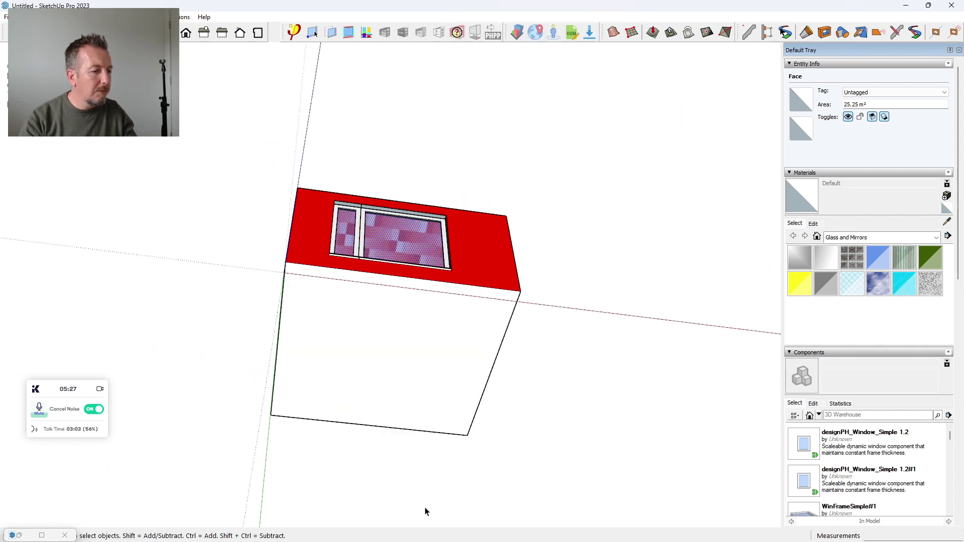
left_click(434, 380)
key("m")
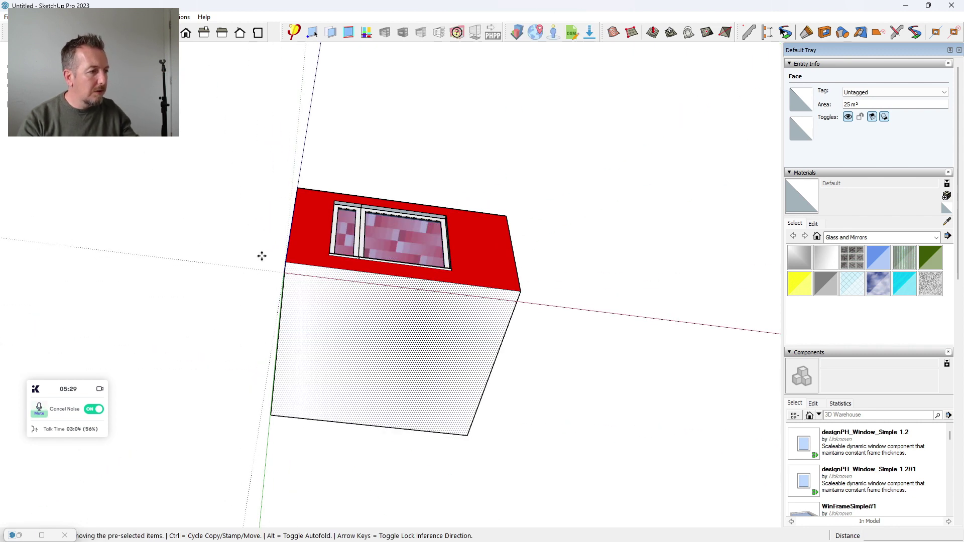
left_click(284, 262)
key("ctrl")
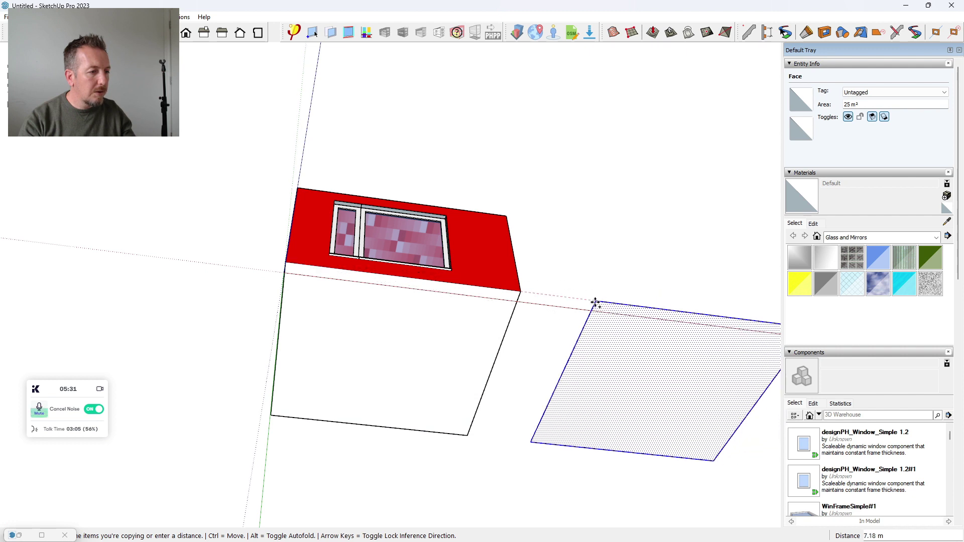
left_click(587, 300)
Offset the copied face 0.5 m inward and delete the outer ring.
key("f")
left_click(576, 339)
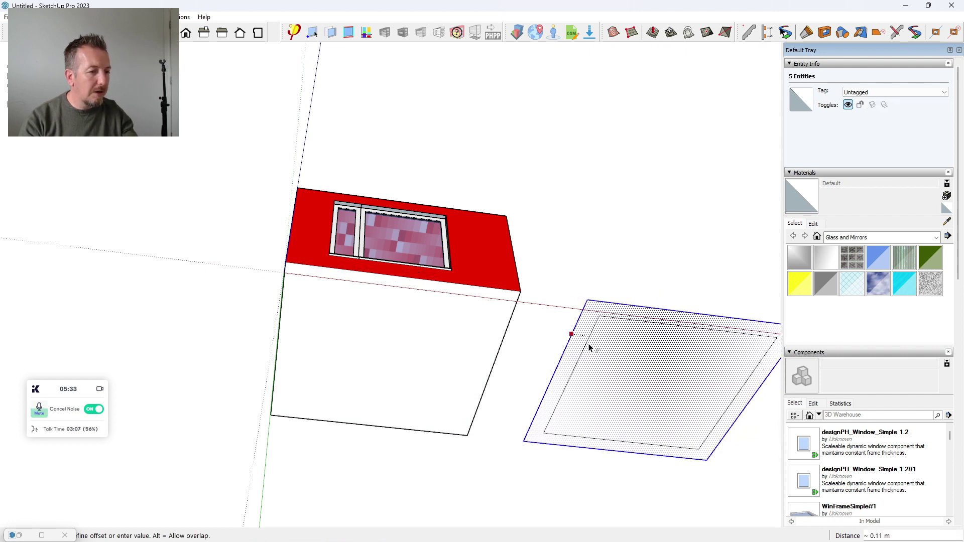
type("0.5")
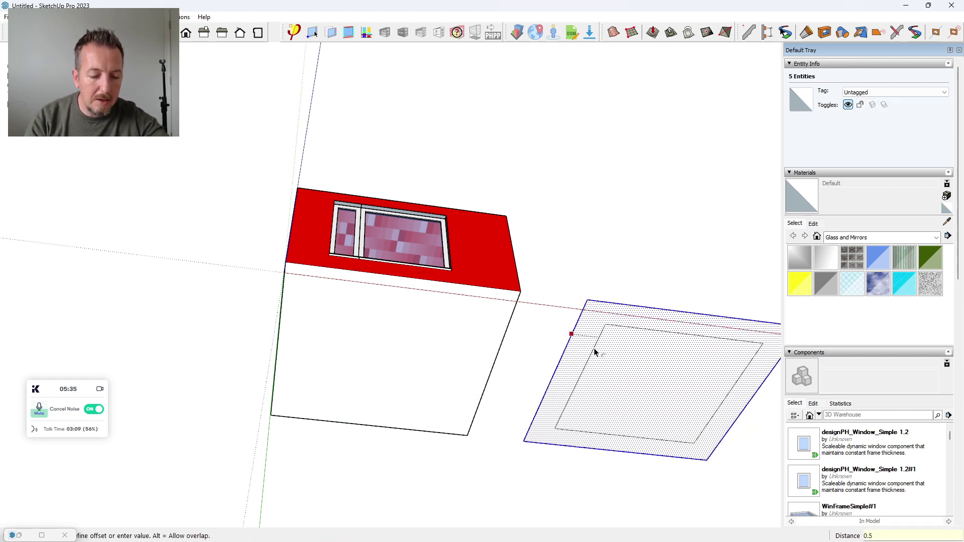
key("Return")
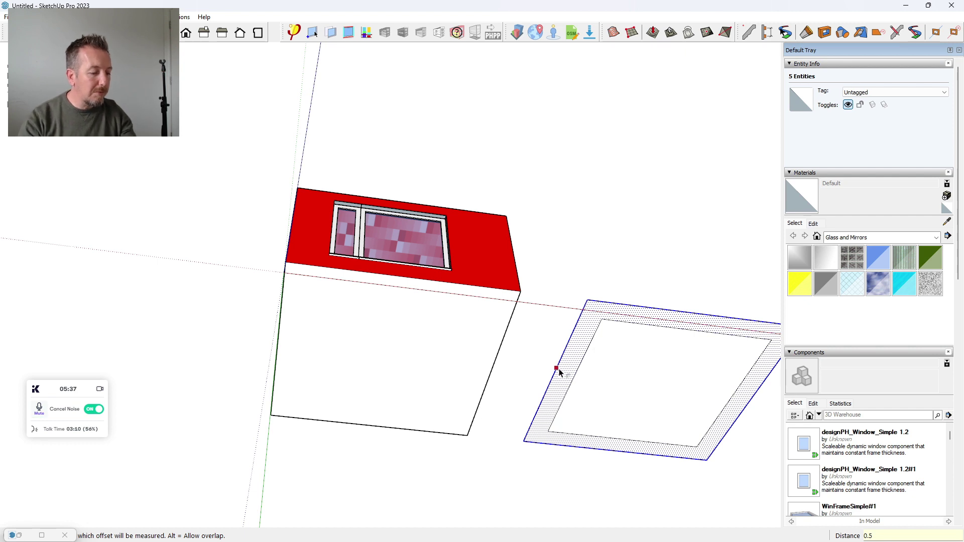
key("Delete")
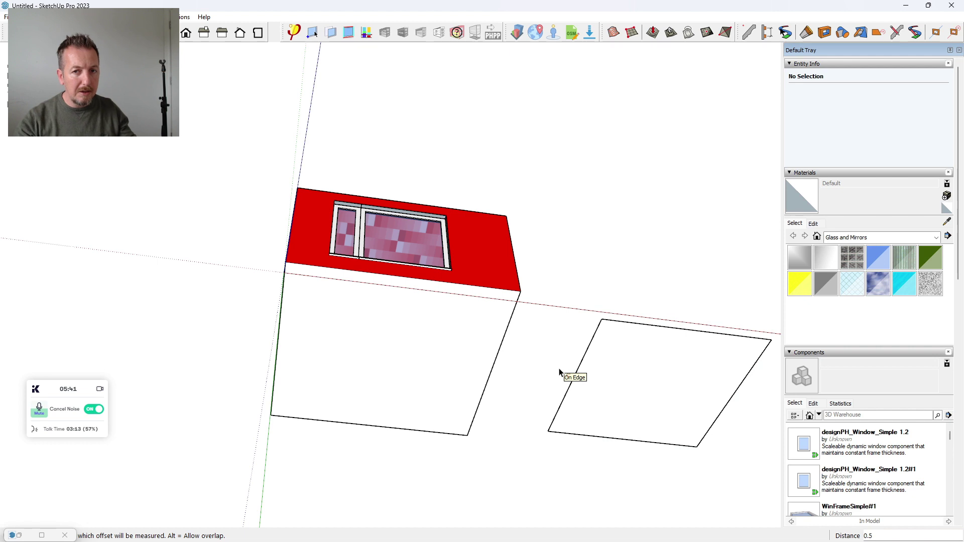
middle_click_drag(546, 275, 520, 354)
key("space")
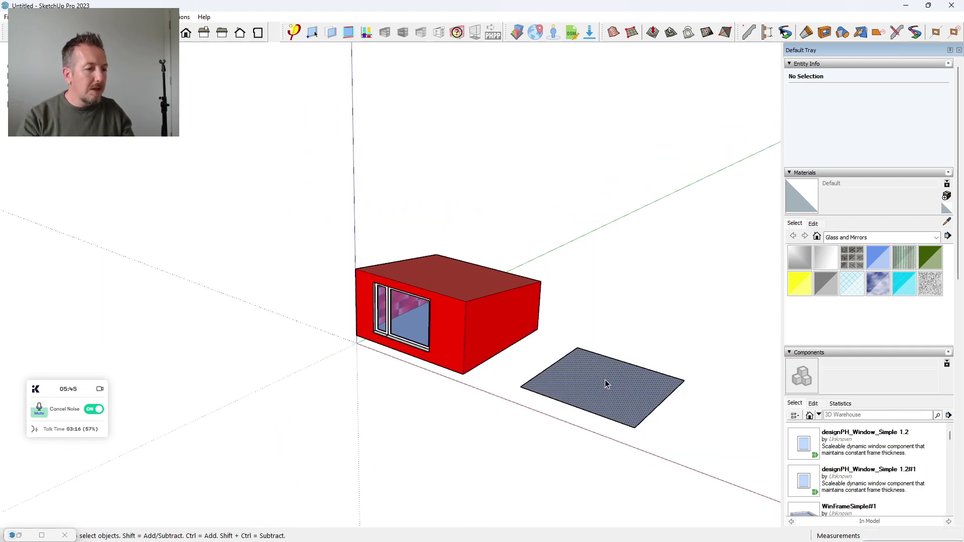
Assign the ground face to 1 Treated Floor Area 60.0%.
right_click(605, 384)
mouse_move(657, 362)
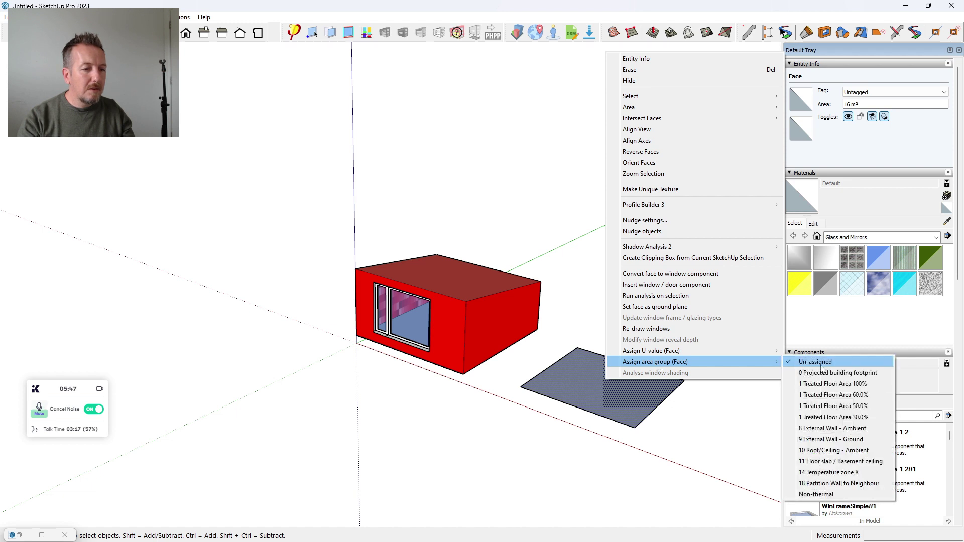
left_click(843, 395)
Assign the box's bottom face to 11 Floor slab / Basement ceiling and select the group.
middle_click_drag(390, 383, 415, 362)
right_click(415, 362)
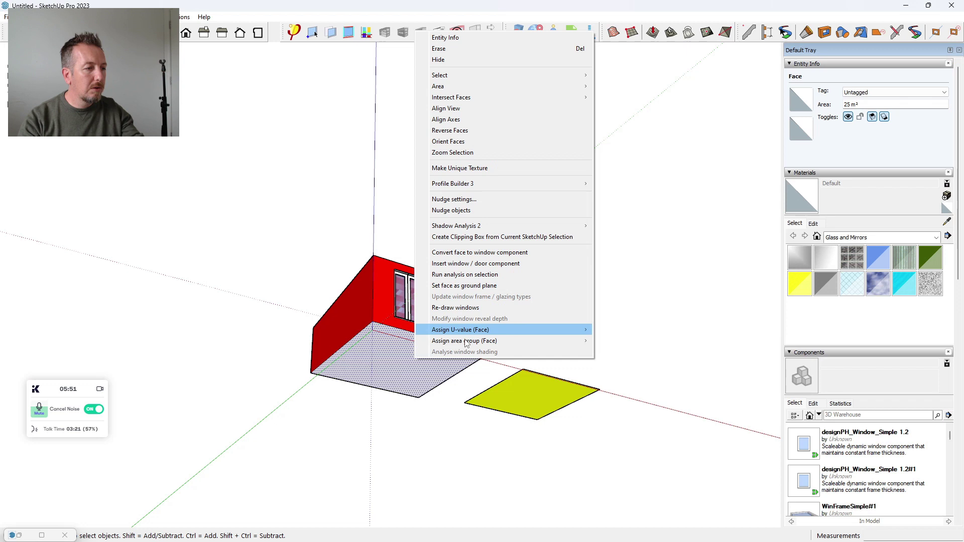
mouse_move(467, 344)
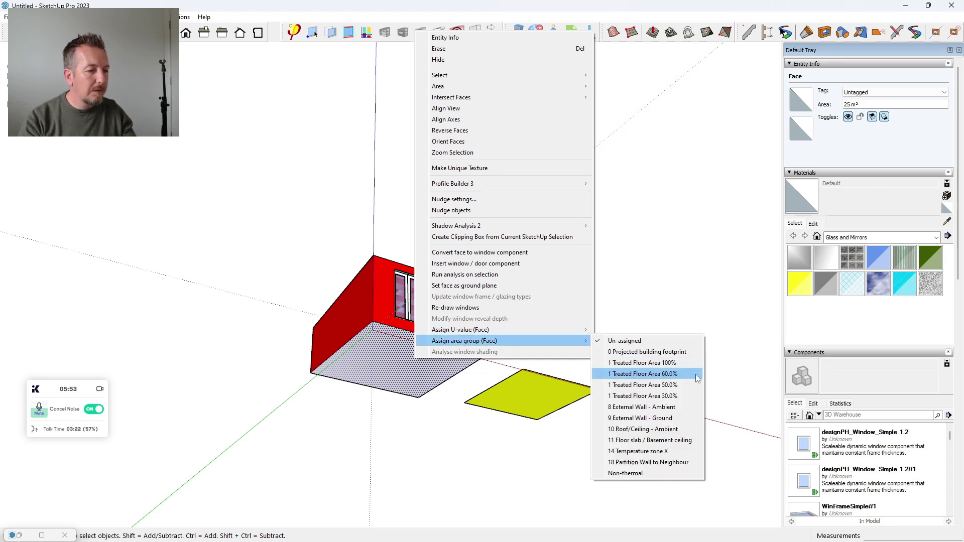
left_click(650, 440)
middle_click_drag(609, 393, 533, 372)
left_click_drag(215, 463, 312, 435)
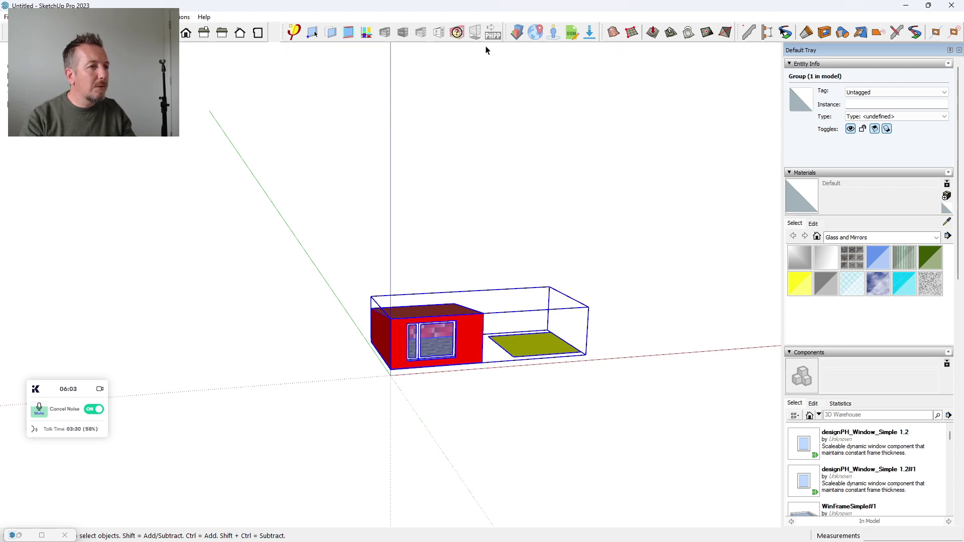
Open the PlaceMaker panel and the Model Info Geo-location page, moving both aside.
left_click(516, 32)
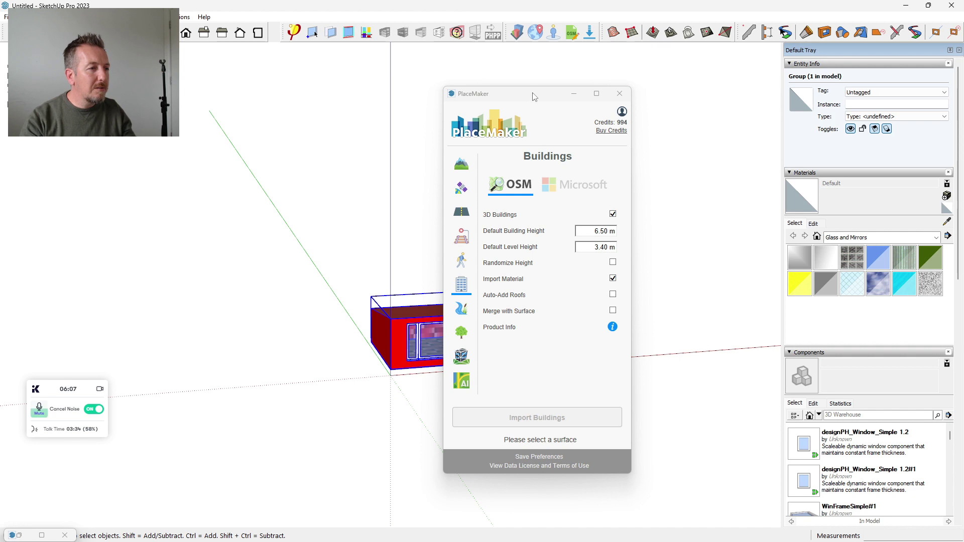
left_click_drag(534, 96, 238, 94)
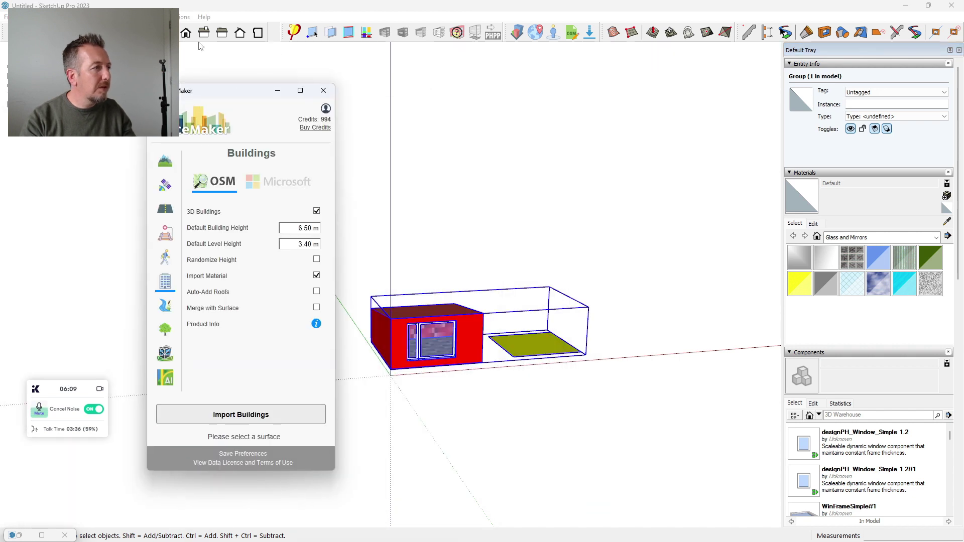
left_click(181, 17)
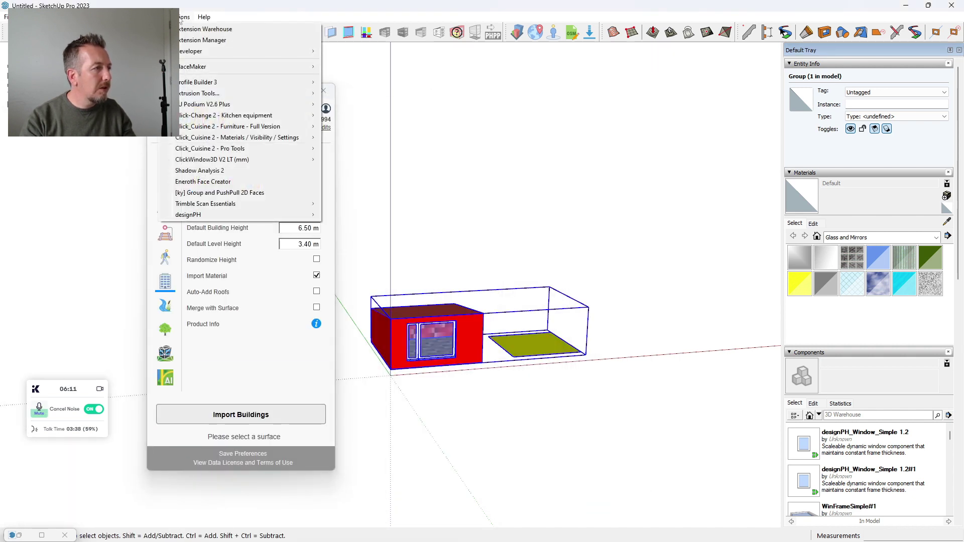
left_click(314, 33)
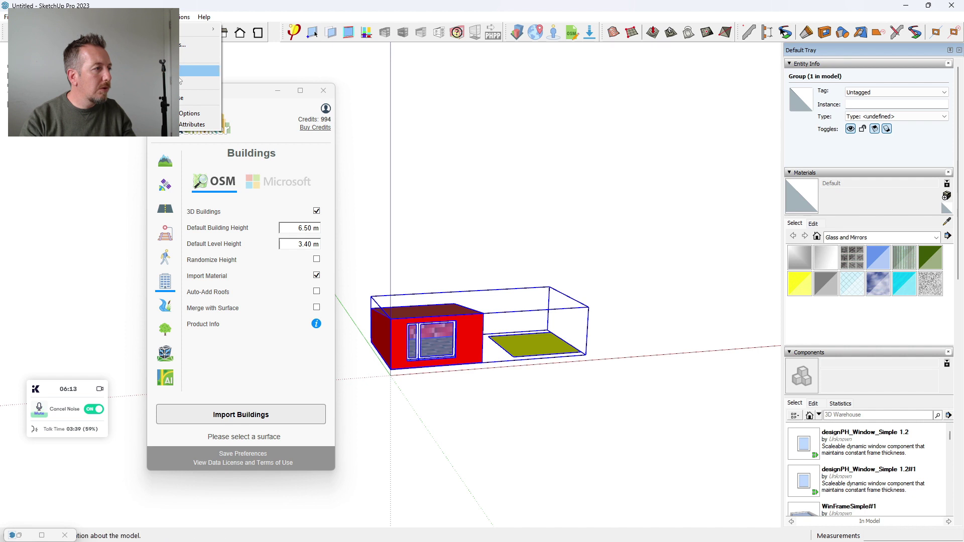
left_click(166, 27)
left_click_drag(467, 166, 588, 146)
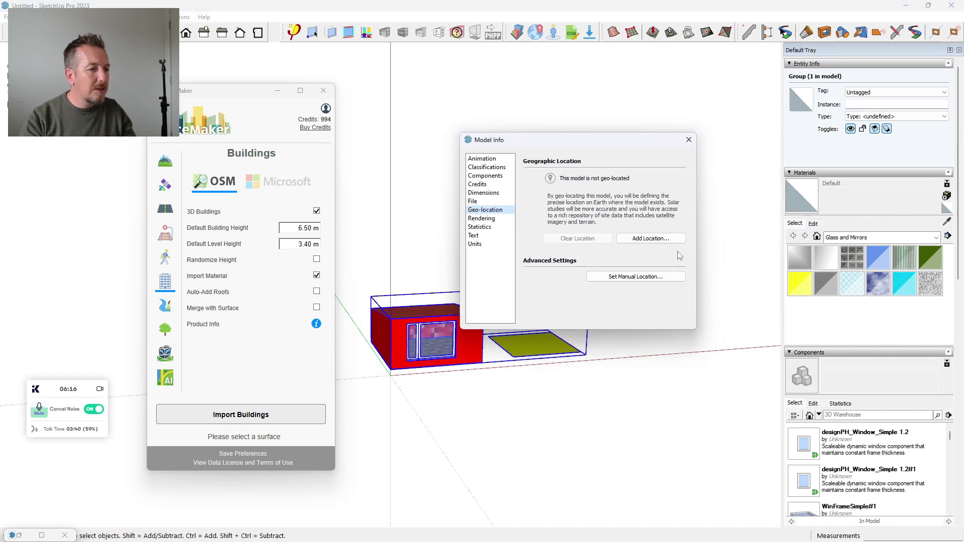
Add a geographic location for the model at Balbriggan, Ireland on the Geo-location map.
left_click(649, 239)
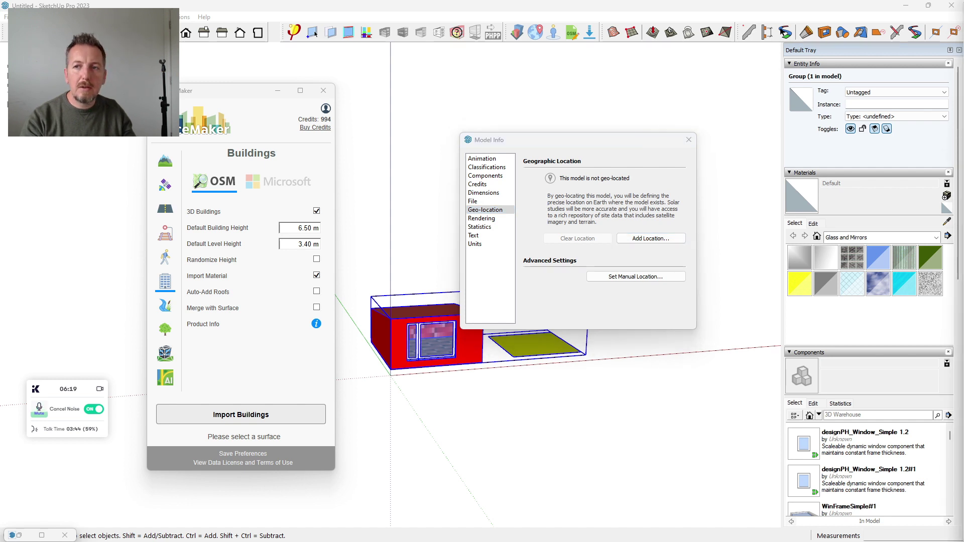
left_click_drag(674, 98, 597, 42)
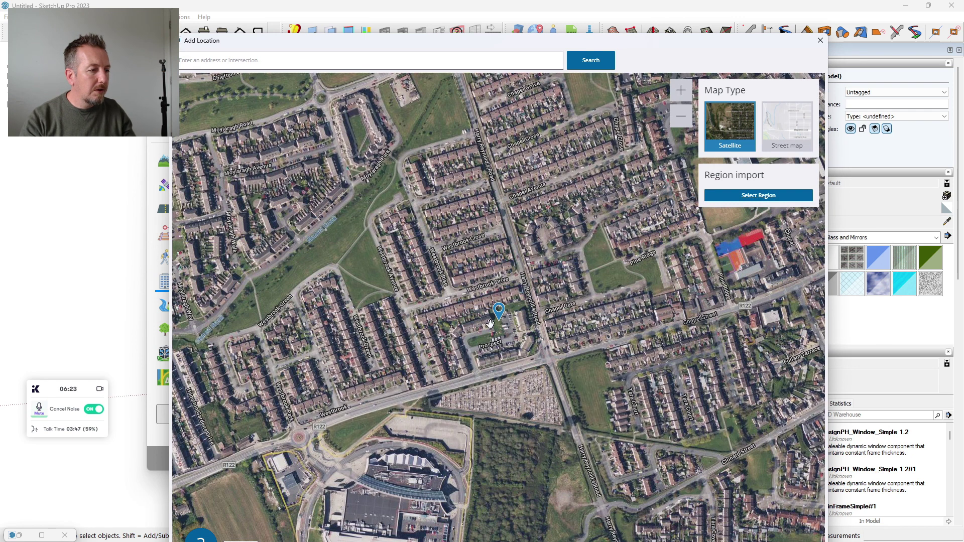
scroll(489, 324, "up", 5)
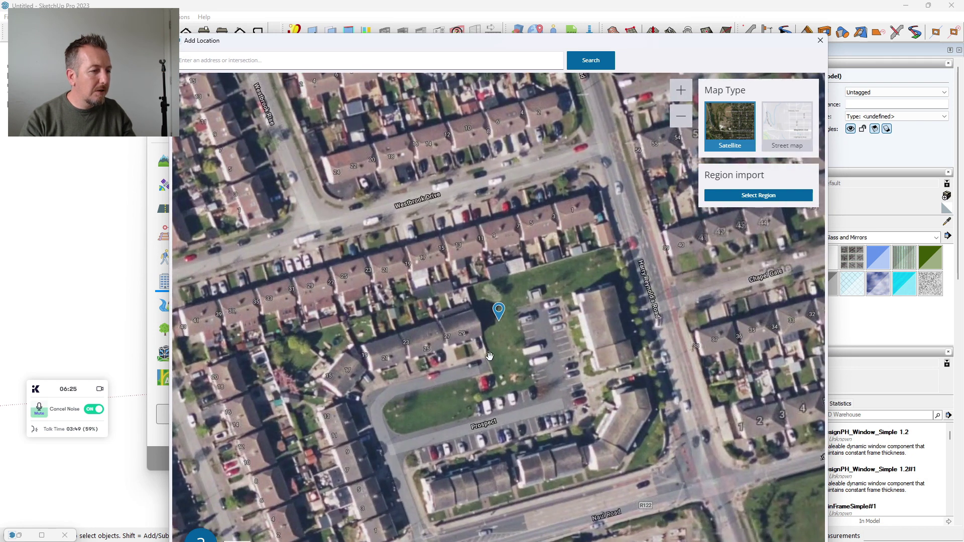
scroll(489, 355, "down", 3)
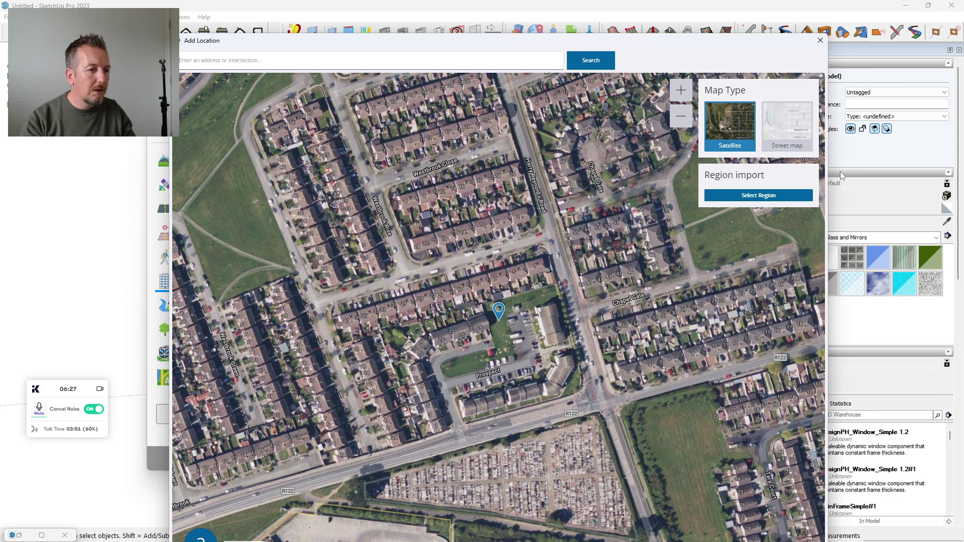
Import an enlarged aerial imagery region around the box, then close Model Info.
left_click(758, 195)
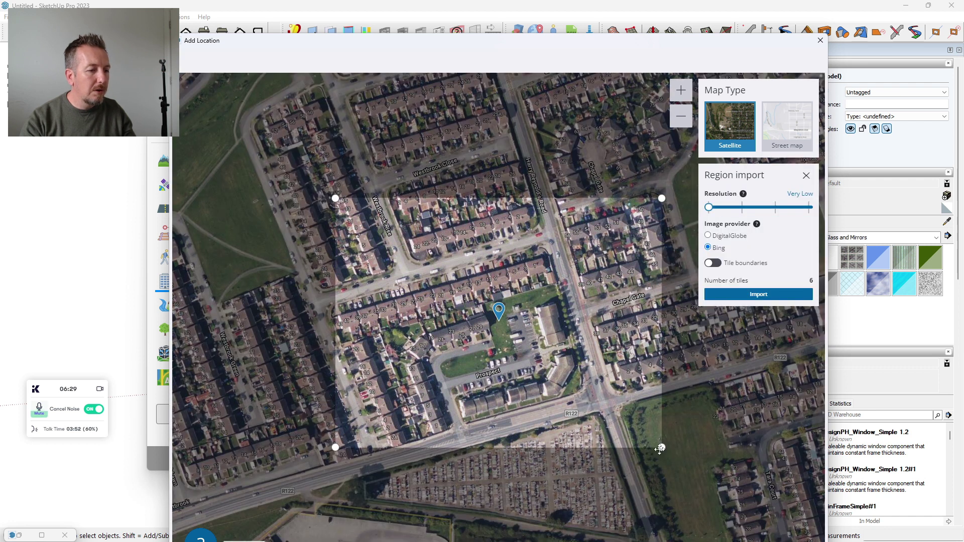
left_click_drag(659, 448, 761, 536)
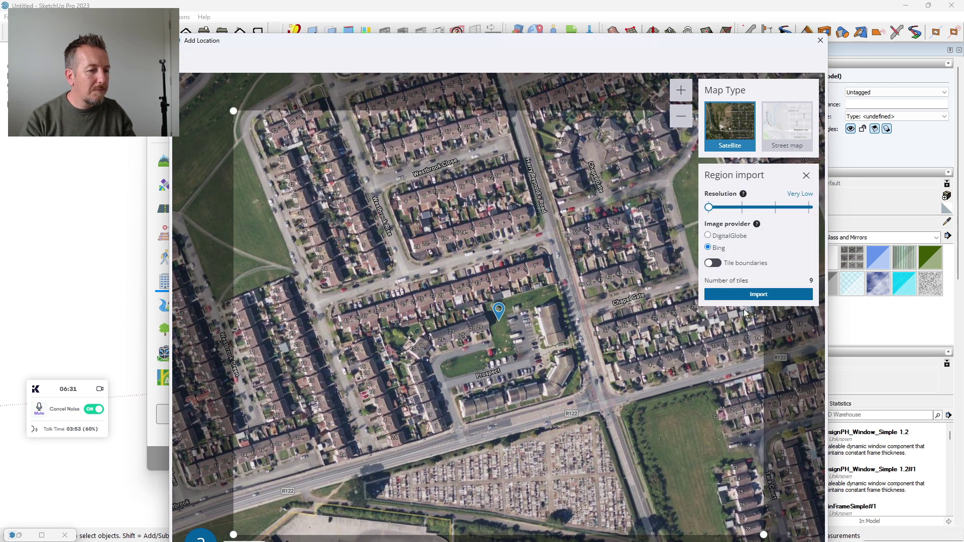
left_click(746, 294)
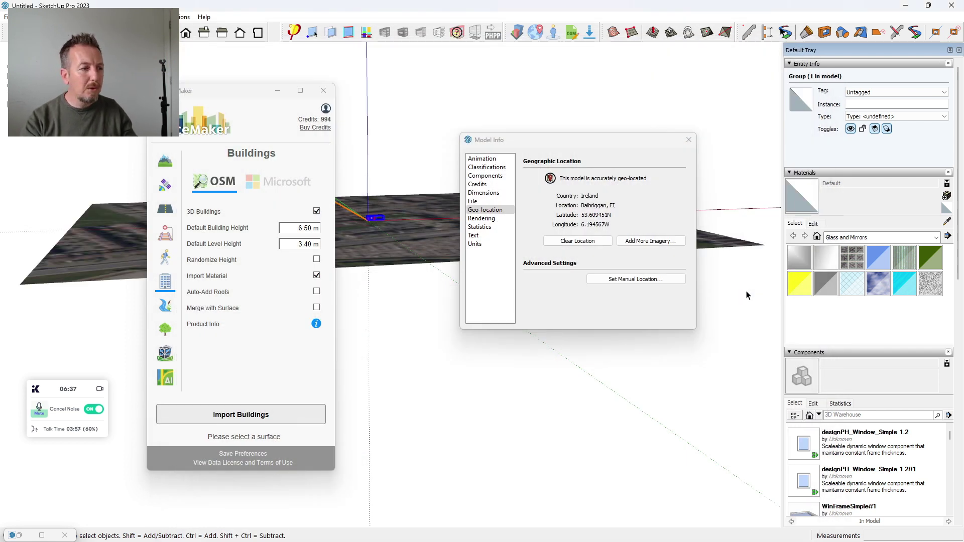
middle_click_drag(387, 249, 631, 408)
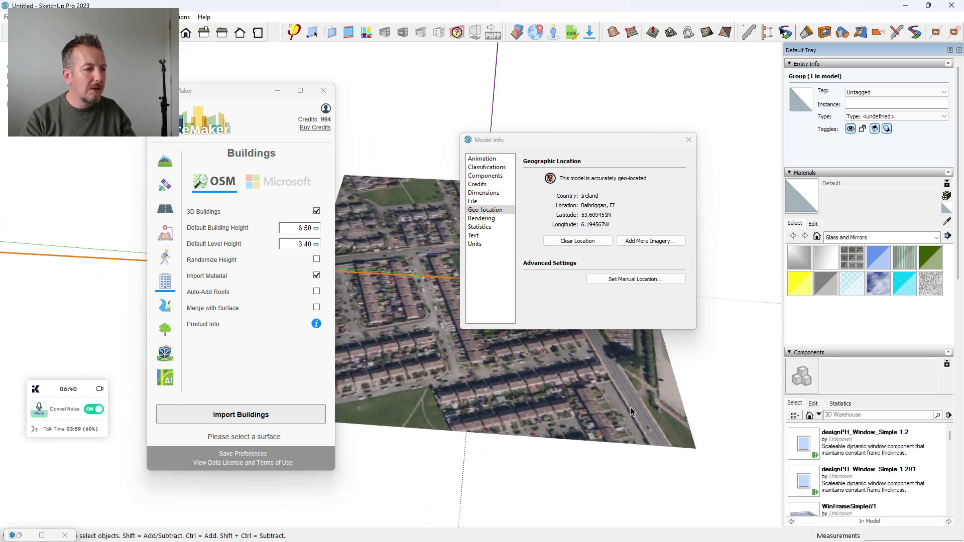
left_click(688, 140)
middle_click_drag(382, 361, 487, 319)
scroll(800, 430, "down", 3)
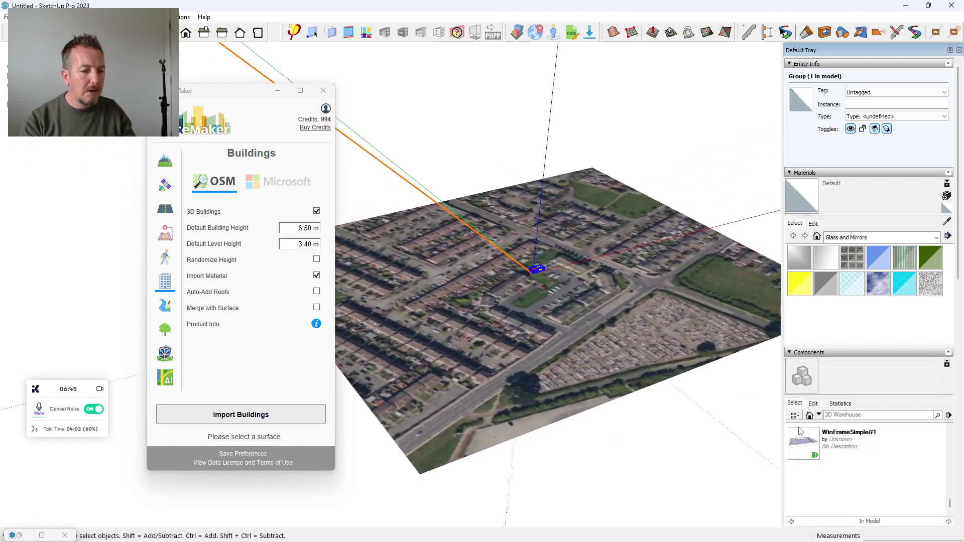
Turn on the Location Terrain tag, hide Location Snapshot, and inspect the 3D terrain tile.
left_click(818, 353)
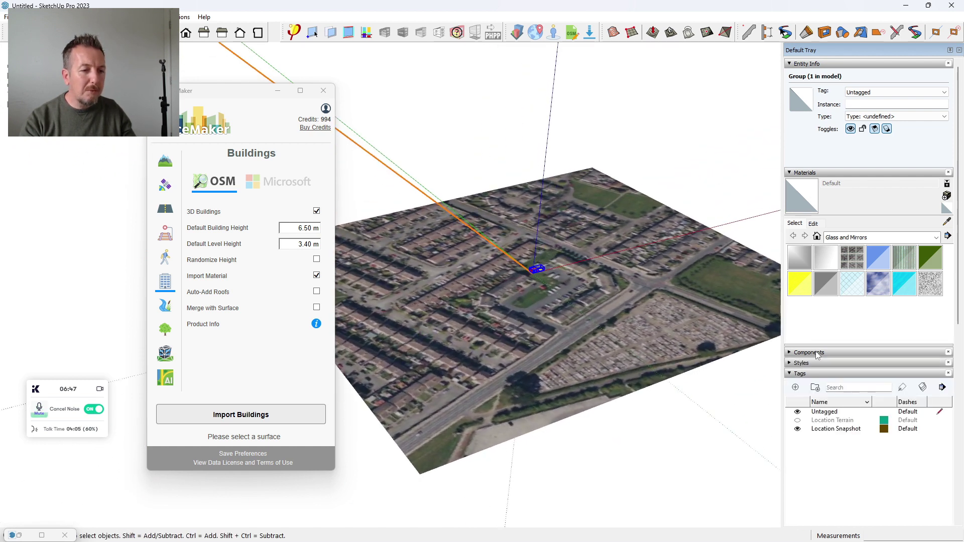
left_click(797, 330)
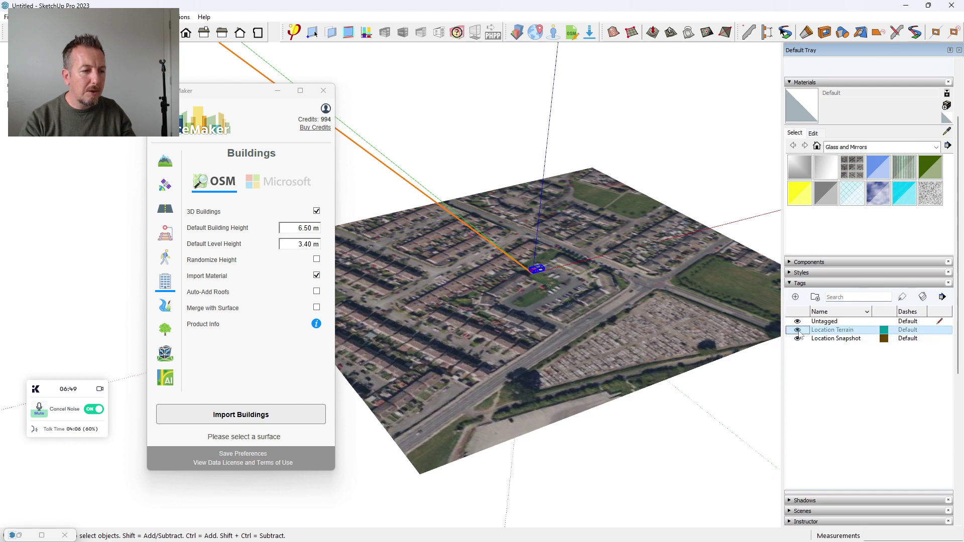
left_click(797, 339)
middle_click_drag(615, 378, 645, 396)
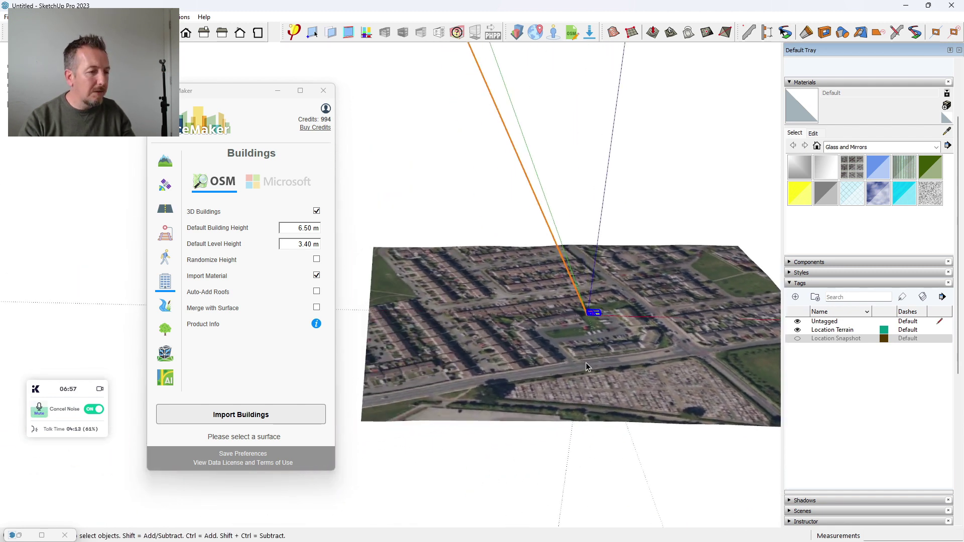
scroll(590, 312, "up", 5)
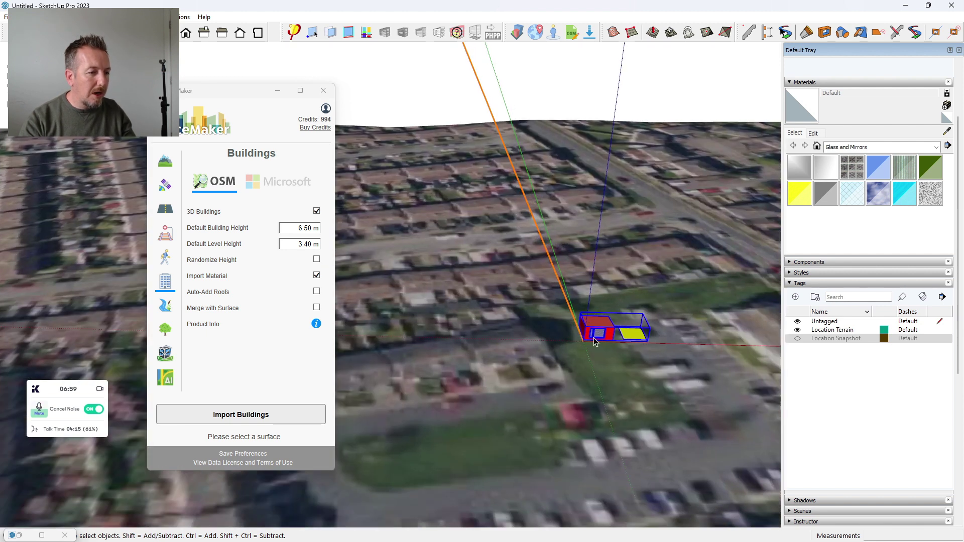
scroll(563, 339, "down", 6)
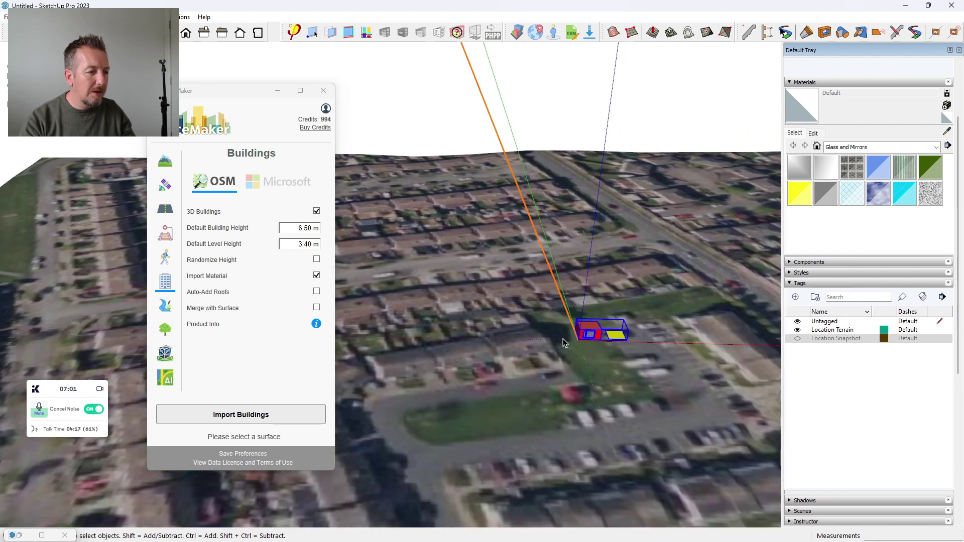
middle_click_drag(566, 403, 522, 347)
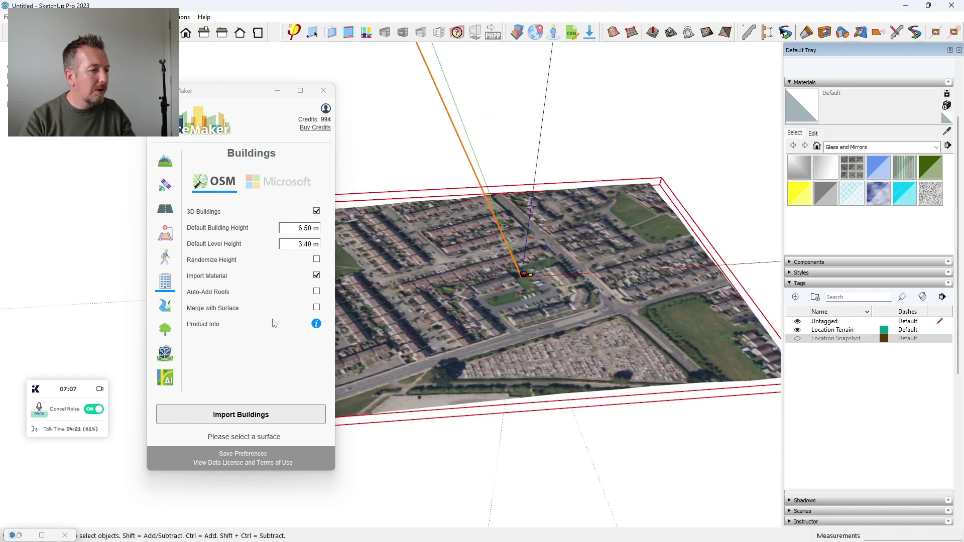
Import the surrounding OSM buildings with Auto-Add Roofs enabled, then close the PlaceMaker window.
left_click(316, 292)
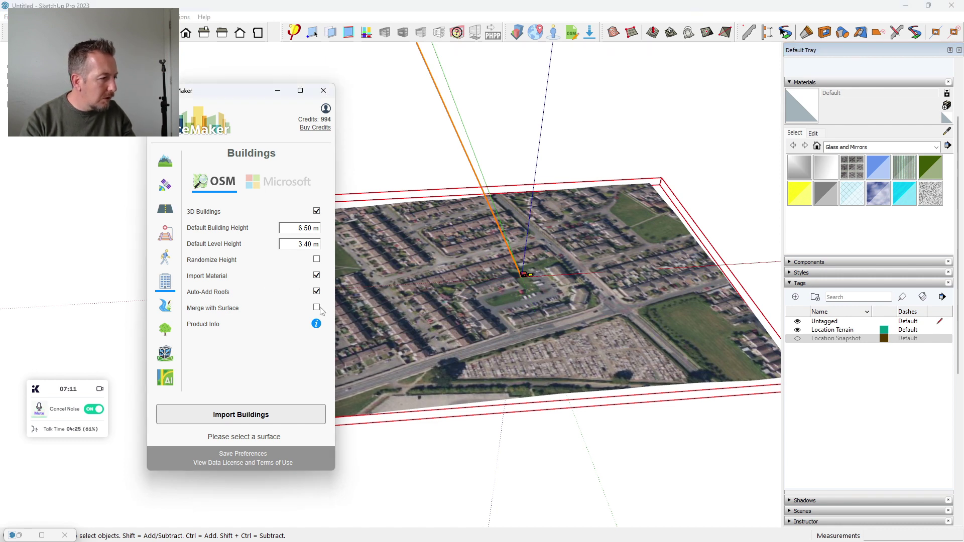
left_click(270, 423)
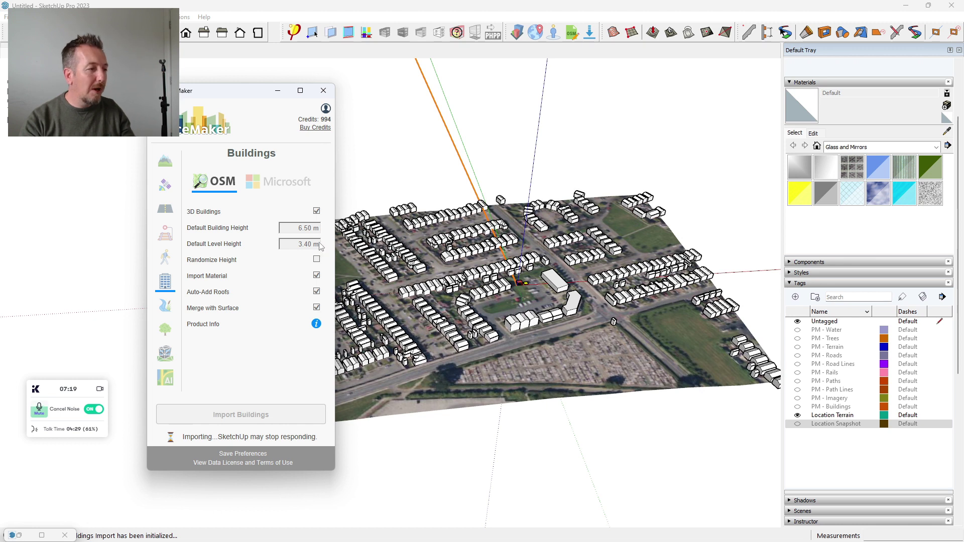
left_click(324, 91)
Move the red-and-yellow box group onto the grassy plot beside the houses.
middle_click_drag(462, 426, 529, 436)
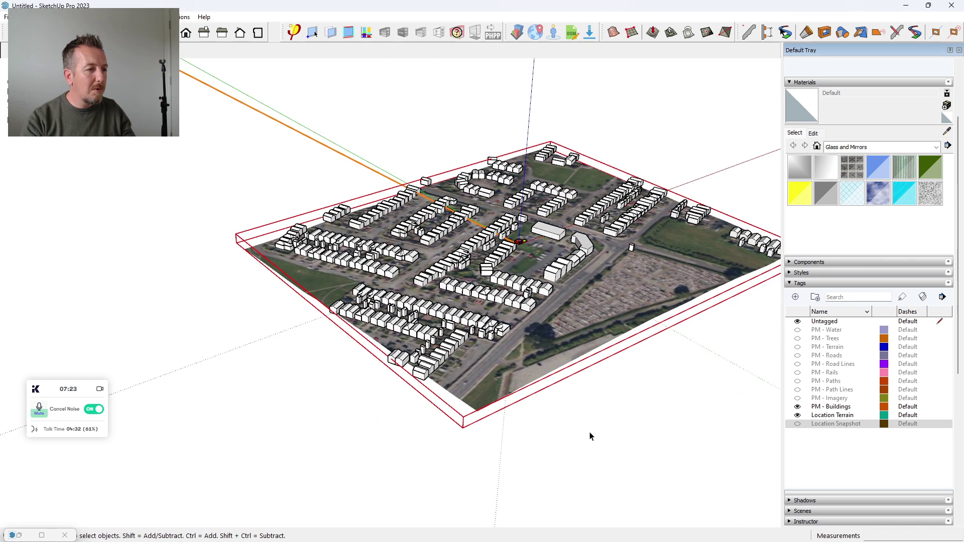
scroll(517, 274, "up", 10)
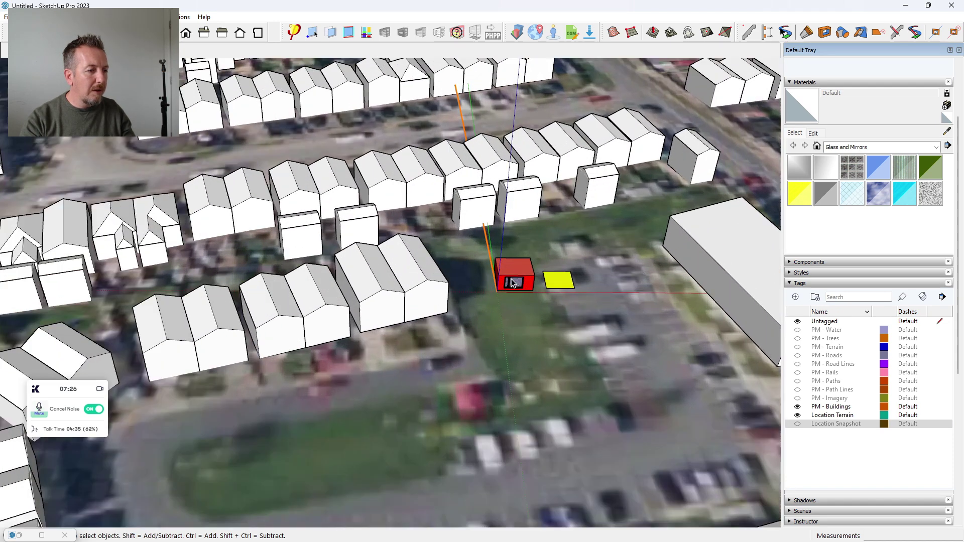
scroll(512, 282, "up", 3)
left_click(512, 283)
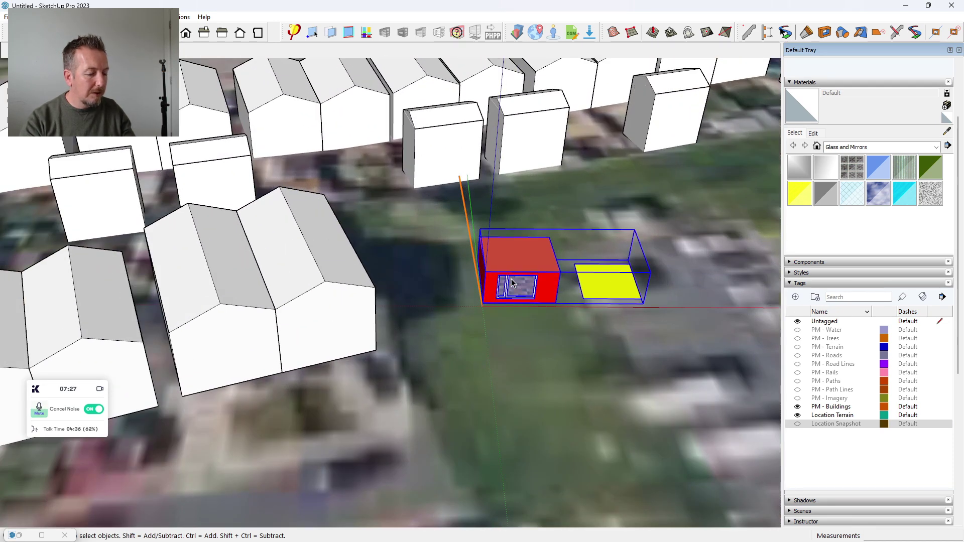
key("m")
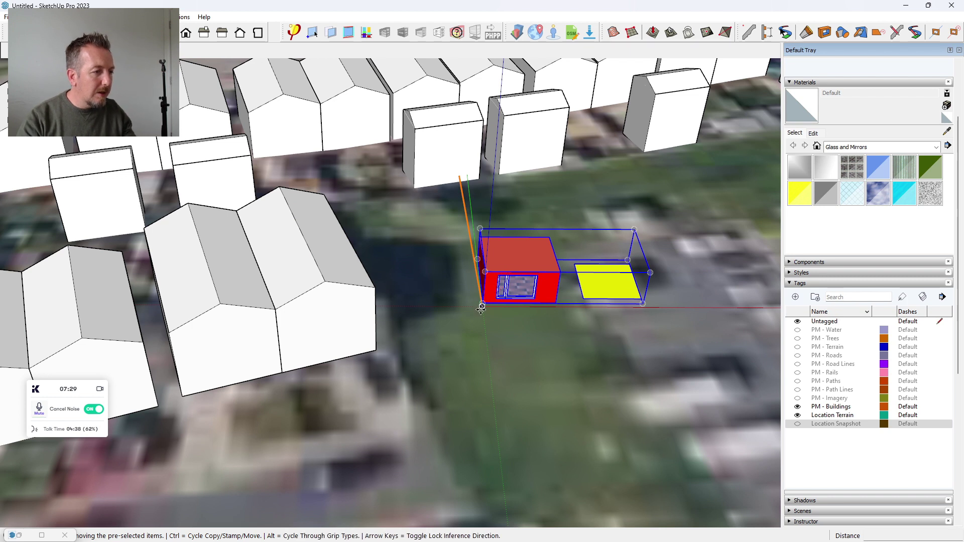
left_click(490, 293)
left_click(409, 370)
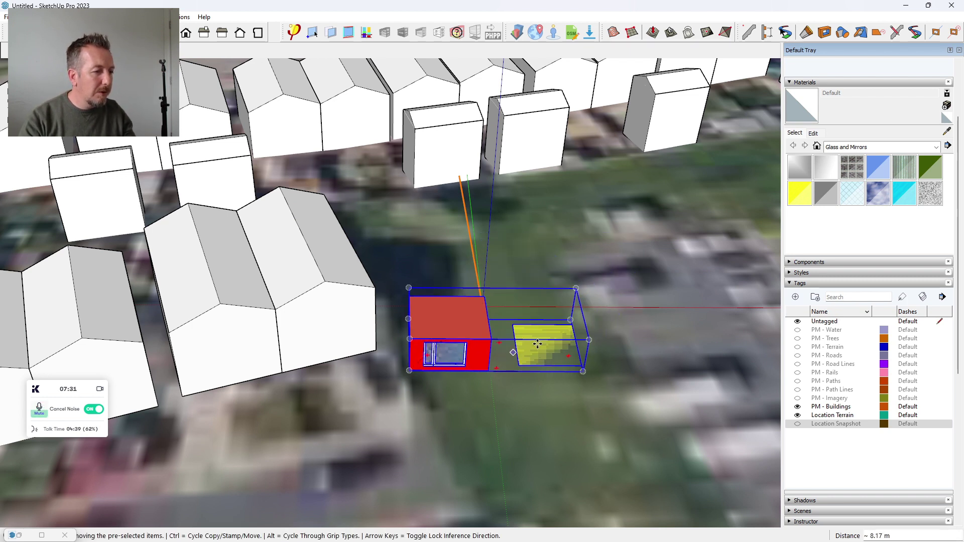
Rotate the box group 15° and zoom out to view the site.
left_click(566, 315)
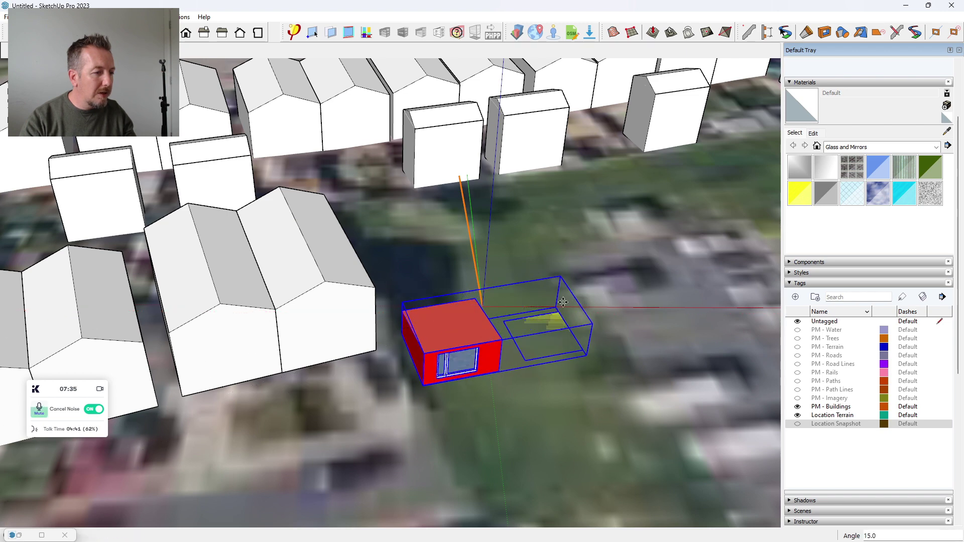
scroll(562, 302, "down", 6)
scroll(564, 450, "up", 3)
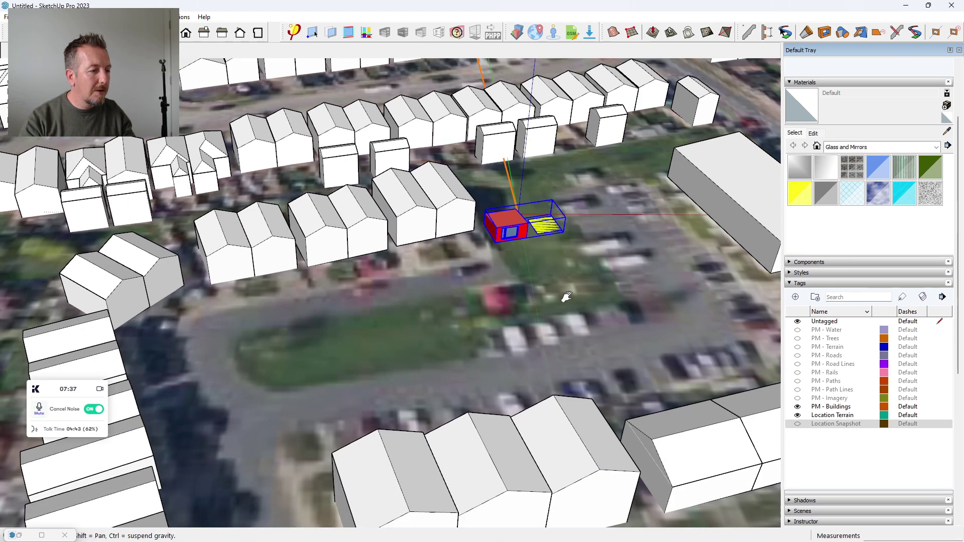
scroll(566, 297, "down", 4)
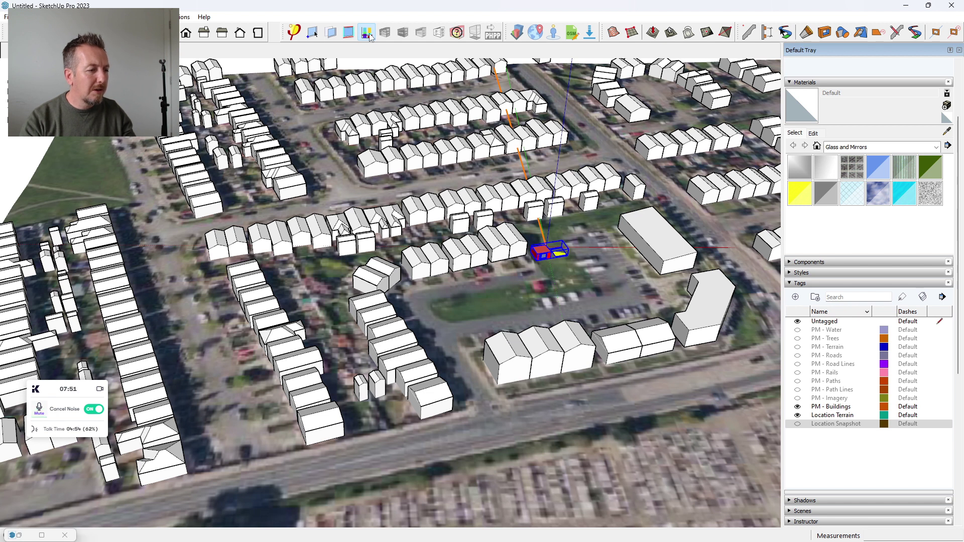
Run the designPH analysis on the box building.
left_click(367, 33)
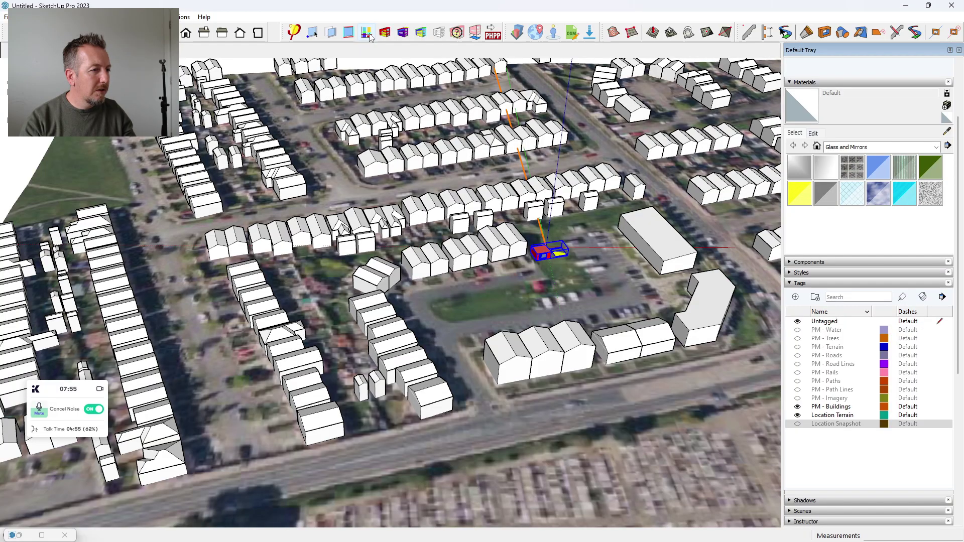
middle_click_drag(485, 203, 193, 151)
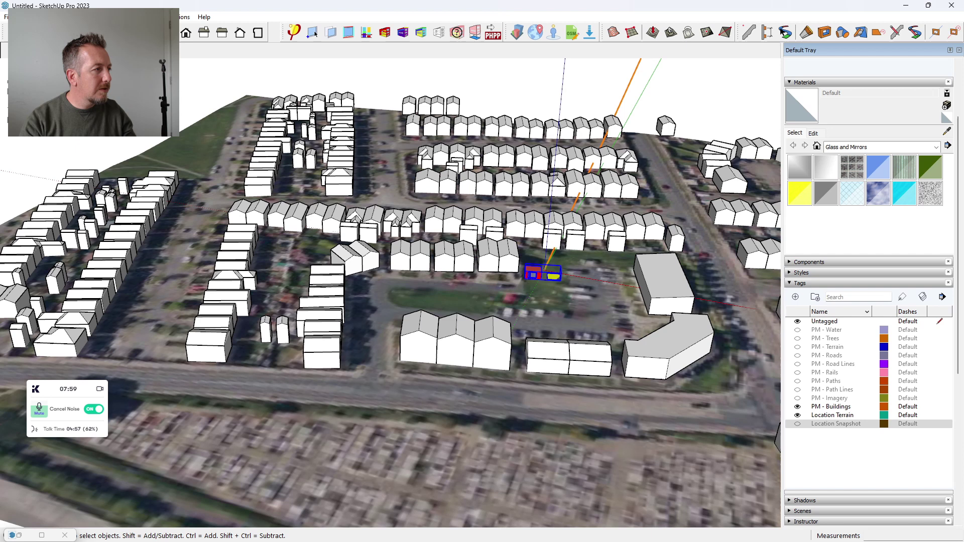
scroll(408, 258, "up", 8)
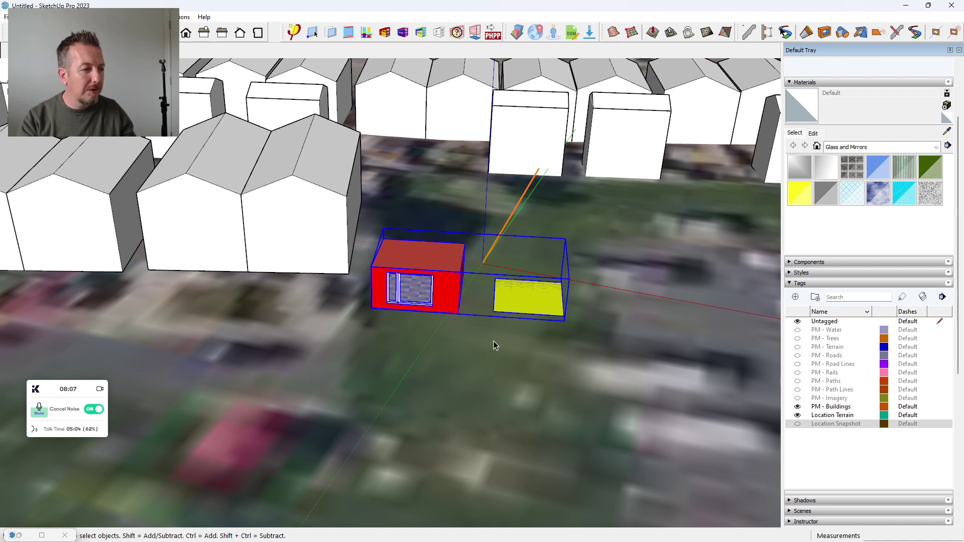
scroll(494, 346, "down", 3)
Orbit and pan around the box to inspect it among the roofed houses.
middle_click_drag(394, 334, 429, 344)
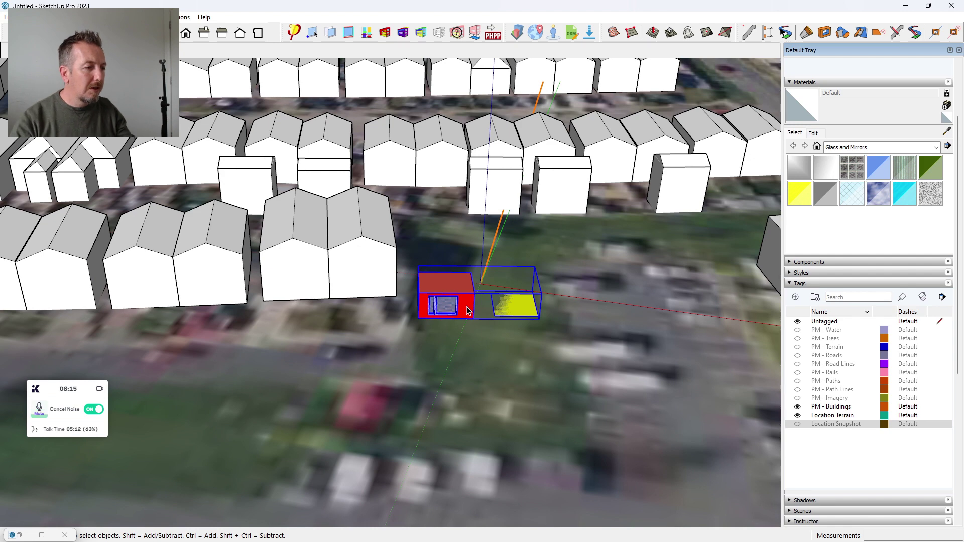
scroll(467, 314, "down", 6)
middle_click_drag(467, 314, 572, 353)
scroll(480, 290, "up", 2)
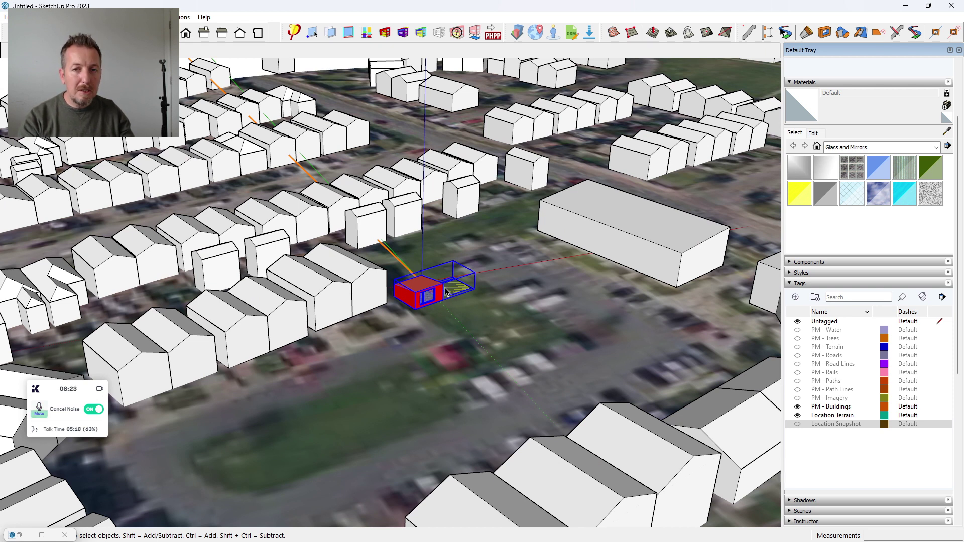
middle_click_drag(430, 328, 477, 315, "shift")
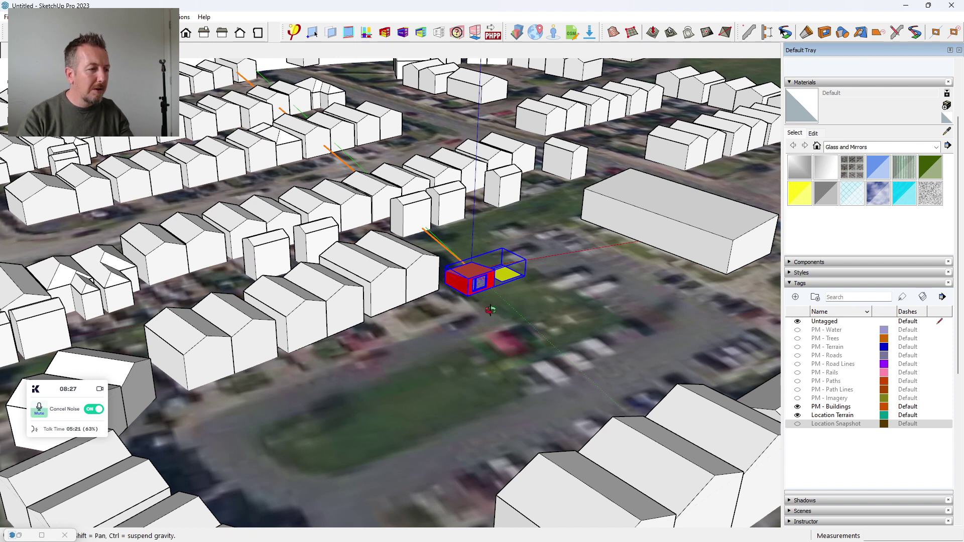
Inside the building group, scale the front-wall window to Red Scale 0.57.
scroll(467, 326, "up", 3)
scroll(472, 270, "up", 5)
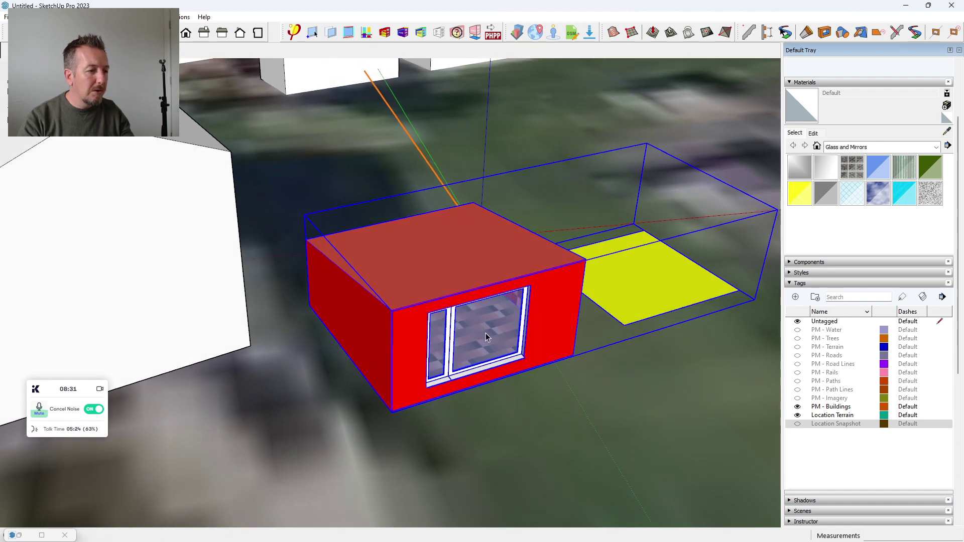
double_click(486, 334)
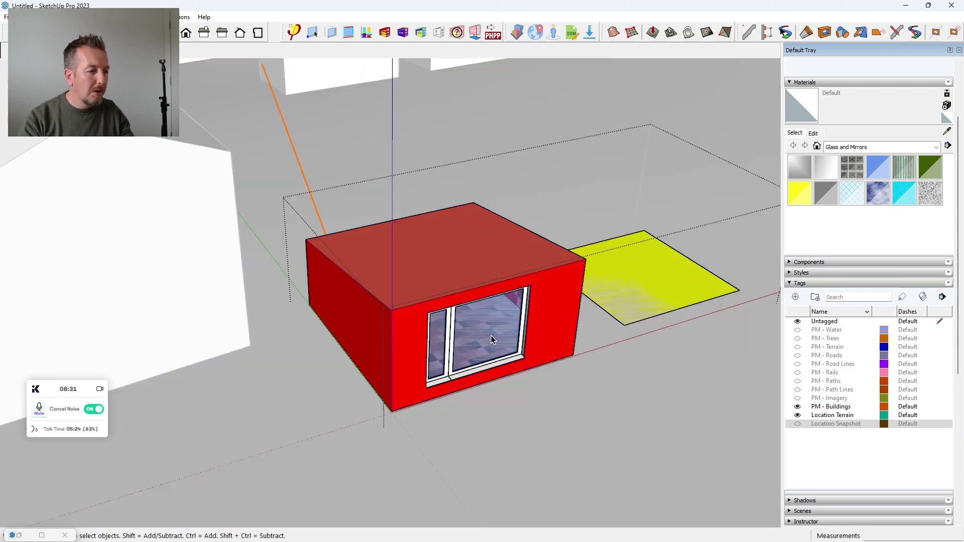
left_click(490, 334)
key("s")
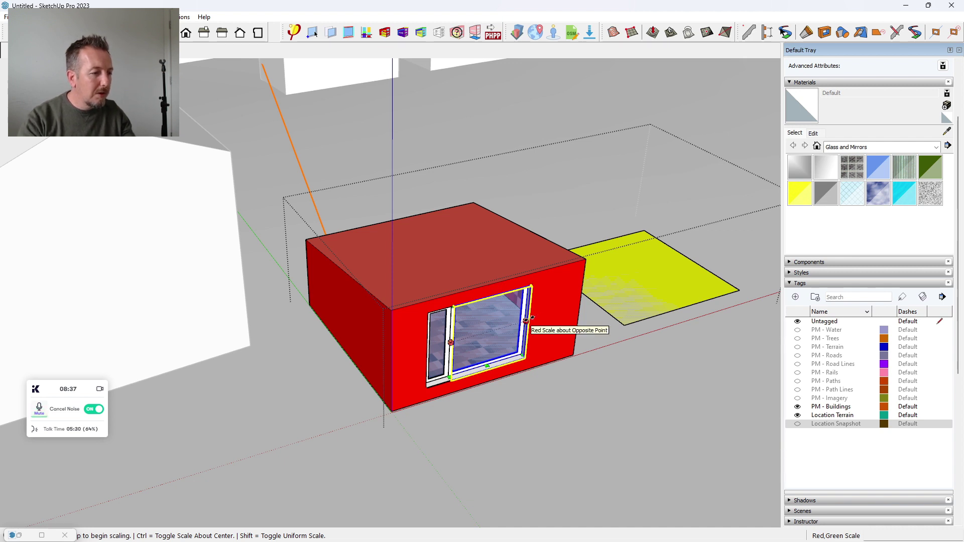
left_click_drag(525, 321, 494, 329)
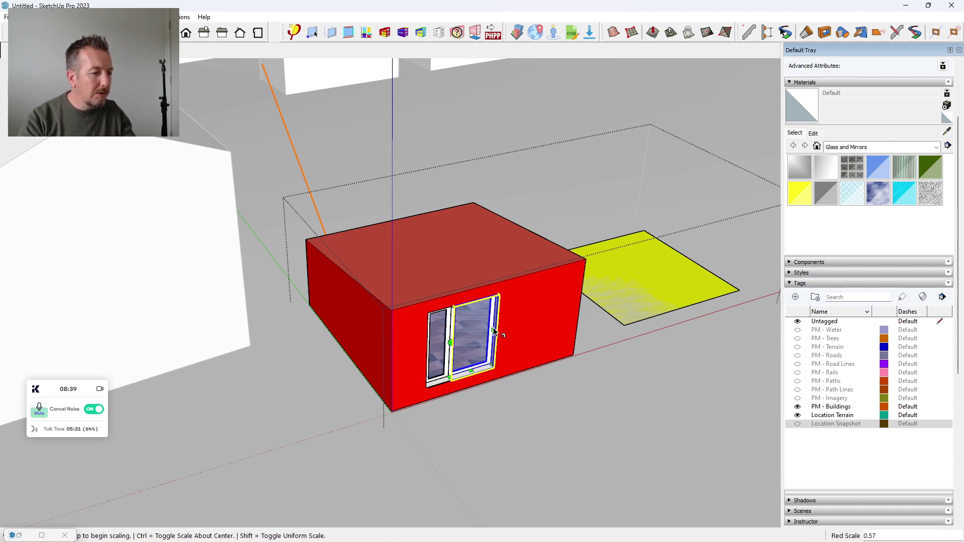
key("Escape")
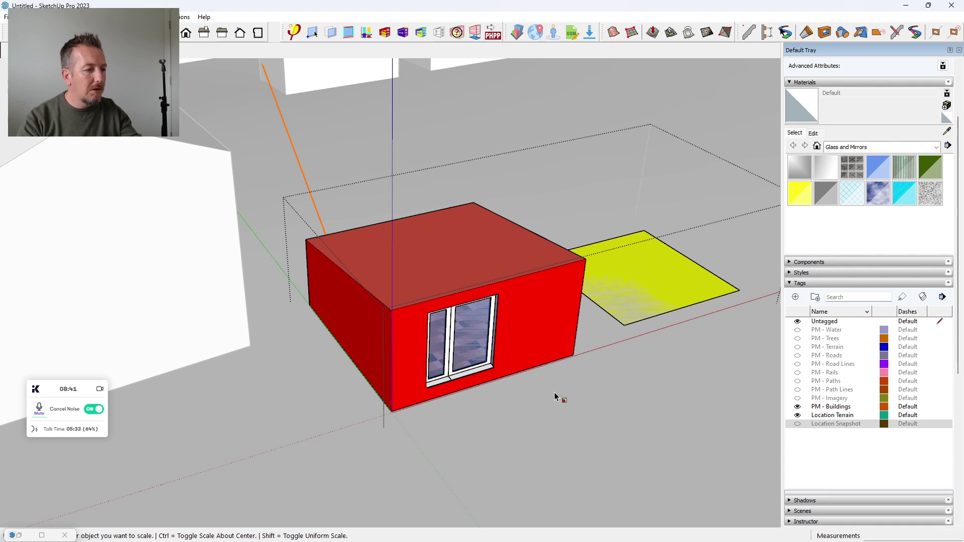
Exit the building group and orbit out to see the box among the houses.
scroll(555, 396, "down", 3)
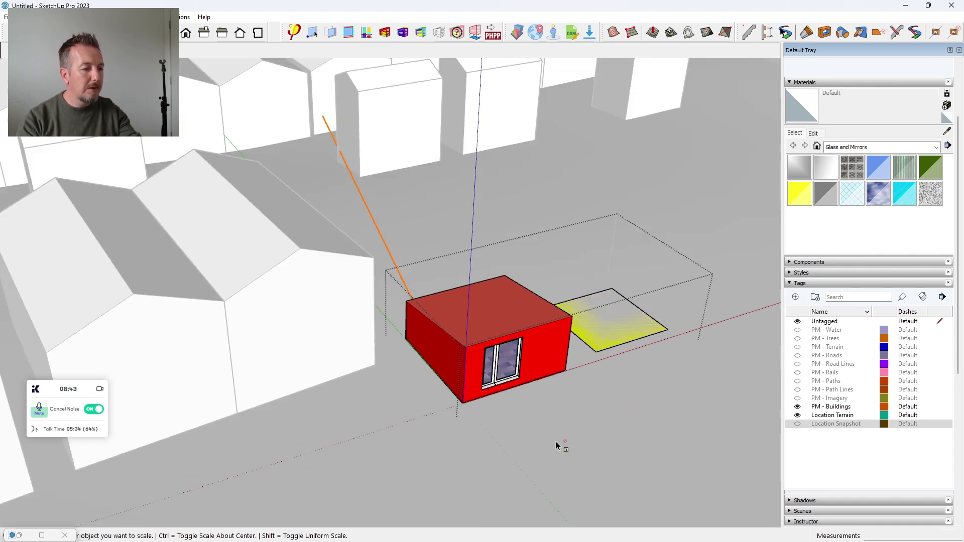
key("space")
key("Escape")
scroll(557, 402, "down", 3)
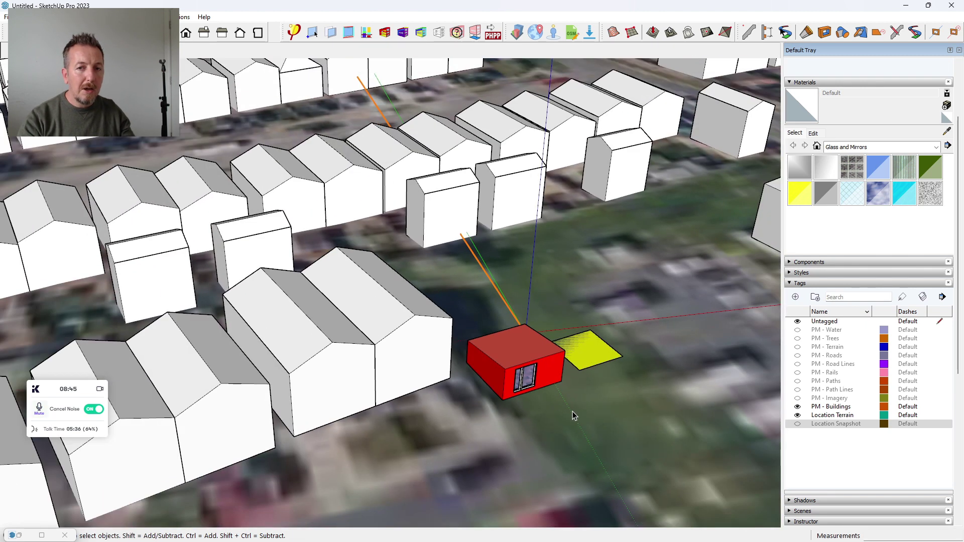
middle_click_drag(610, 427, 527, 372)
scroll(527, 371, "down", 4)
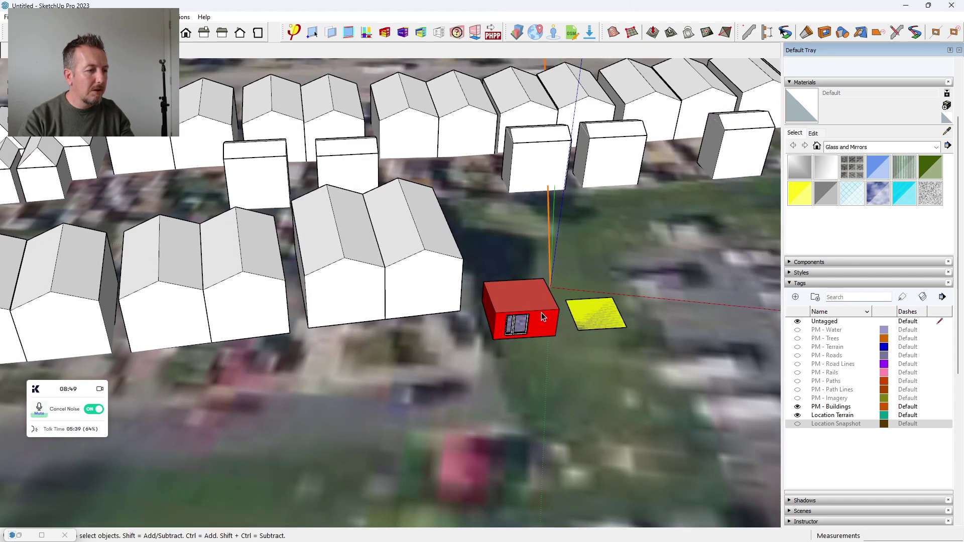
Select the building and orbit to near ground level to read the 36.8 kWh/m²a, TFA 16.0 m² results.
left_click(522, 324)
scroll(522, 324, "down", 3)
middle_click_drag(522, 324, 506, 422)
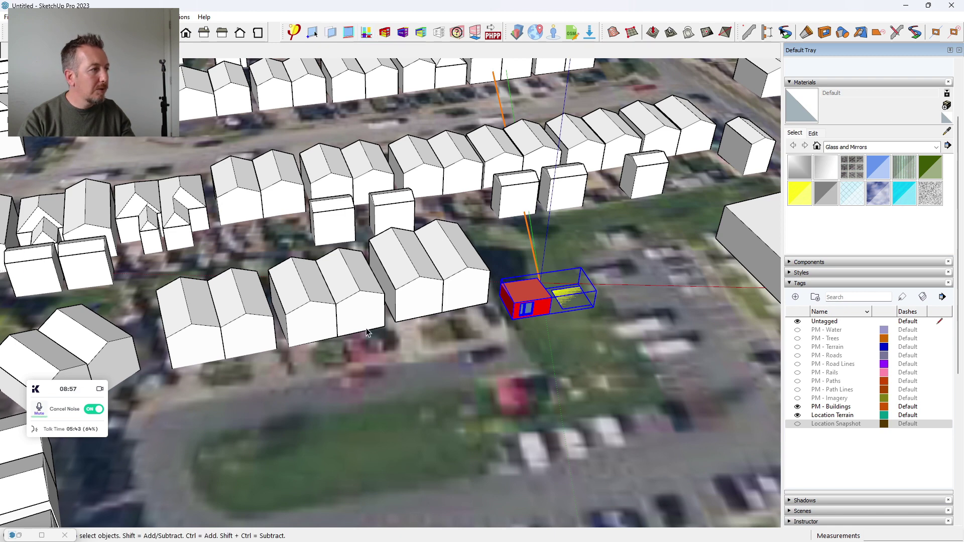
middle_click_drag(281, 70, 2, 110)
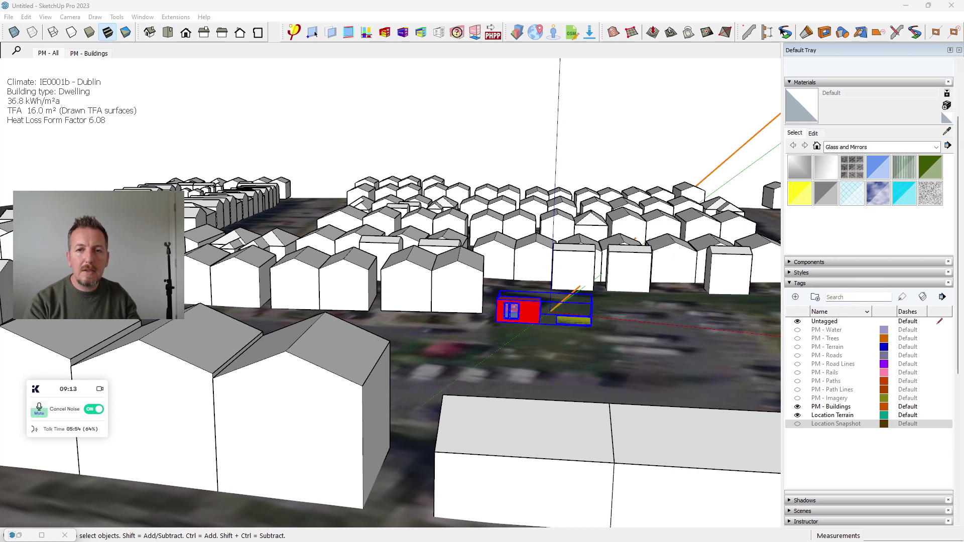
scroll(508, 303, "up", 8)
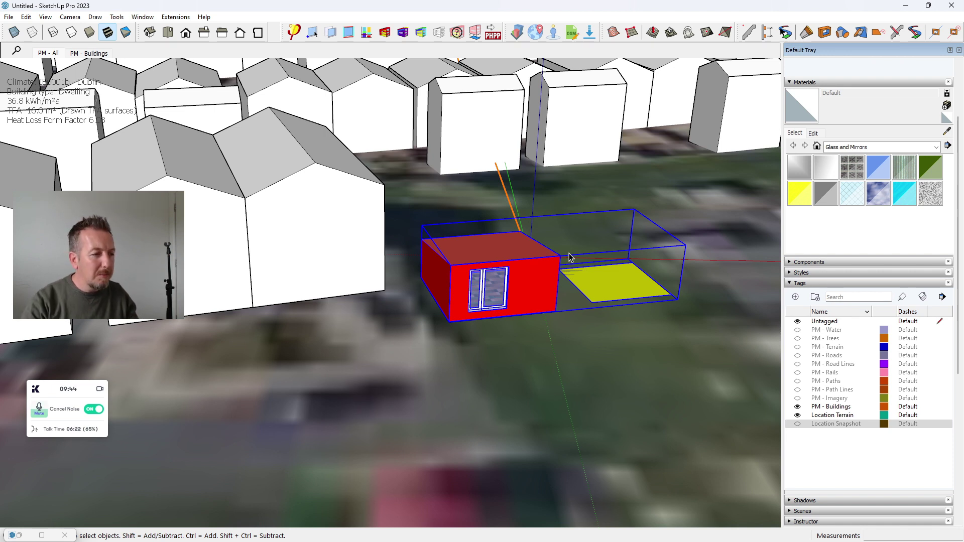
scroll(557, 248, "down", 2)
scroll(557, 247, "up", 5)
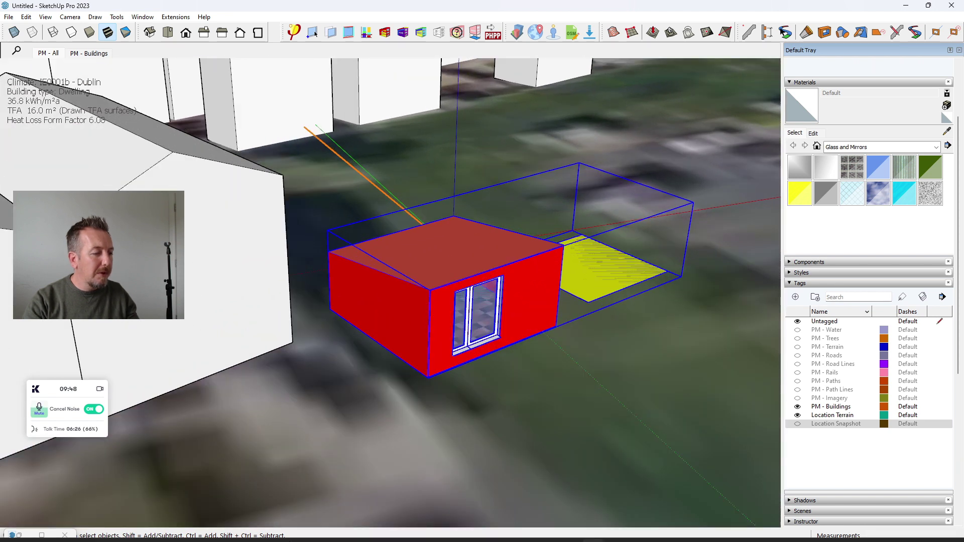
mouse_move(505, 539)
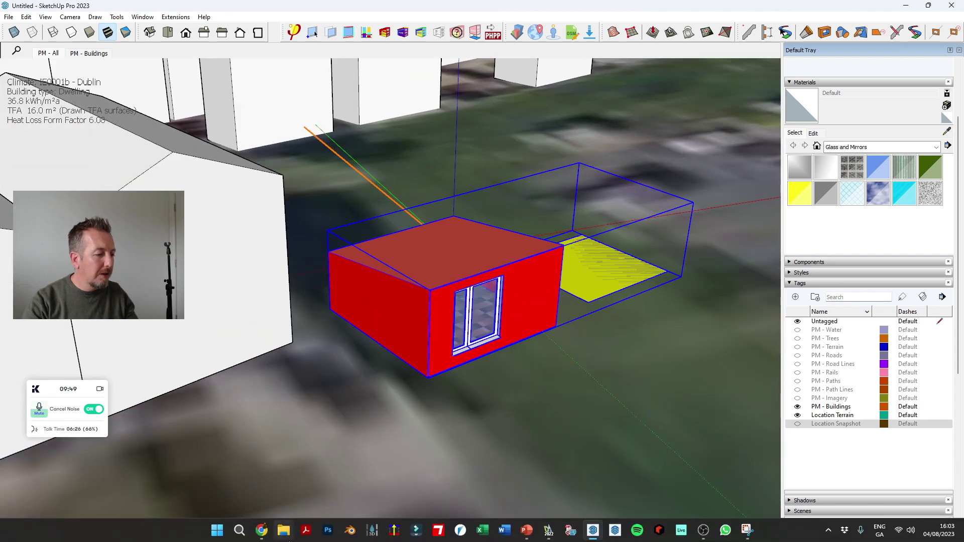
Open PHPP_EN_V10.4_Tools.xlsm and PHPP_EN_V10.4_Empty.xlsx from Excel's recent workbooks list.
right_click(479, 535)
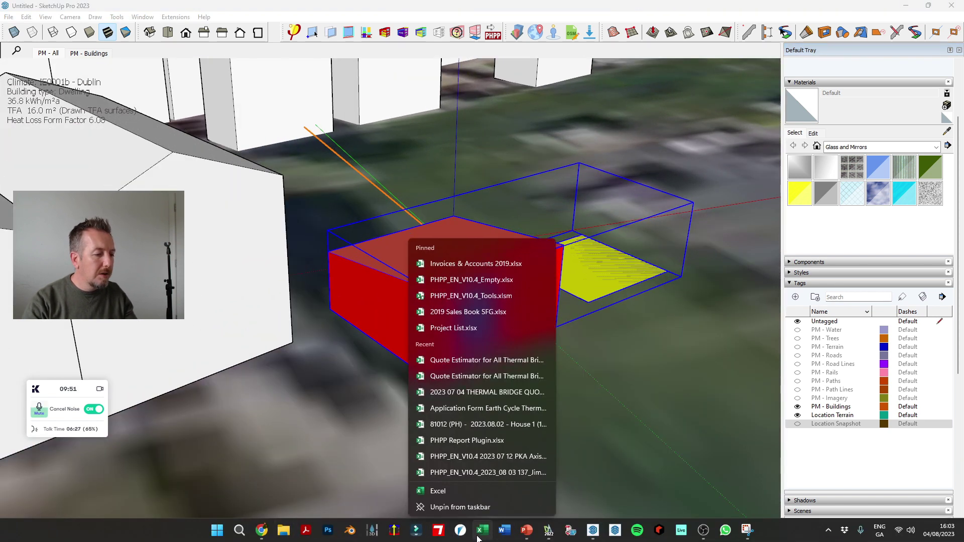
left_click(469, 292)
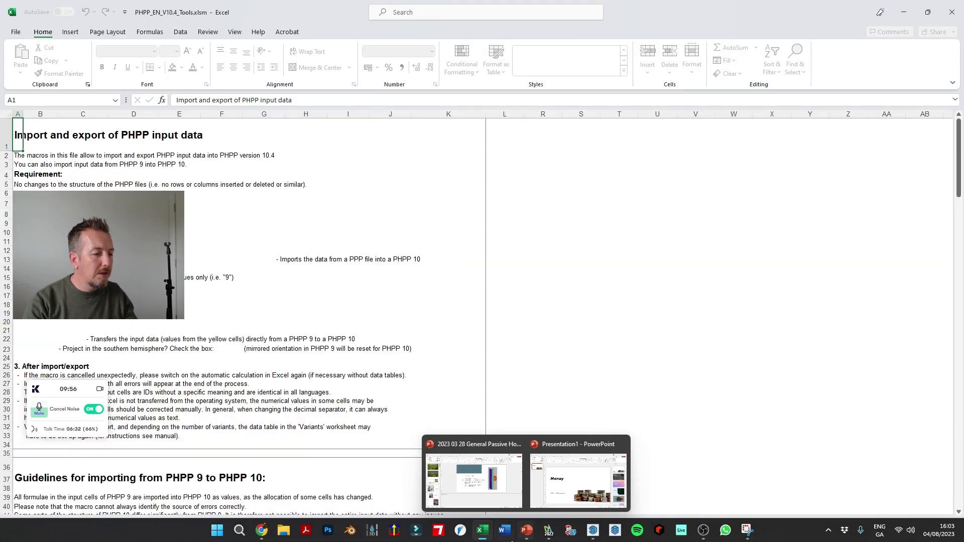
right_click(480, 535)
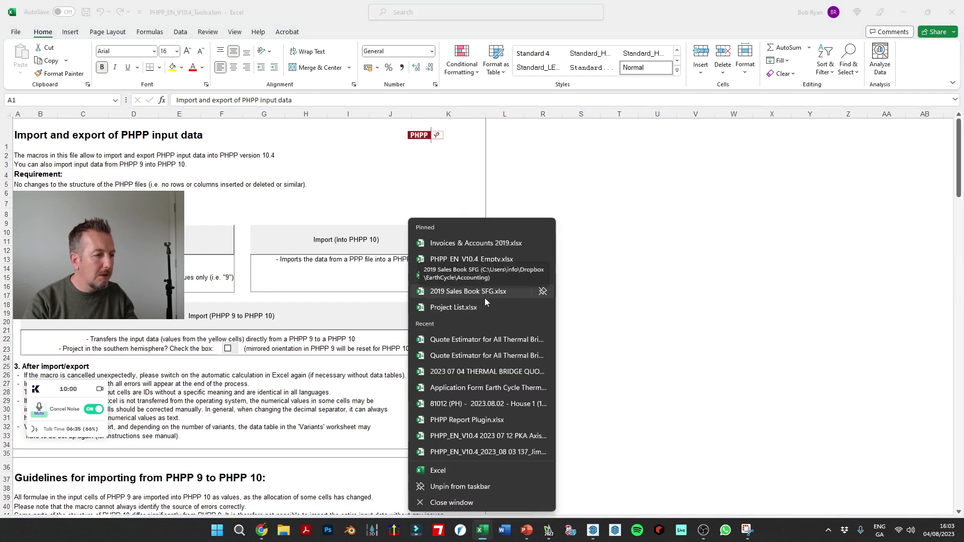
left_click(487, 263)
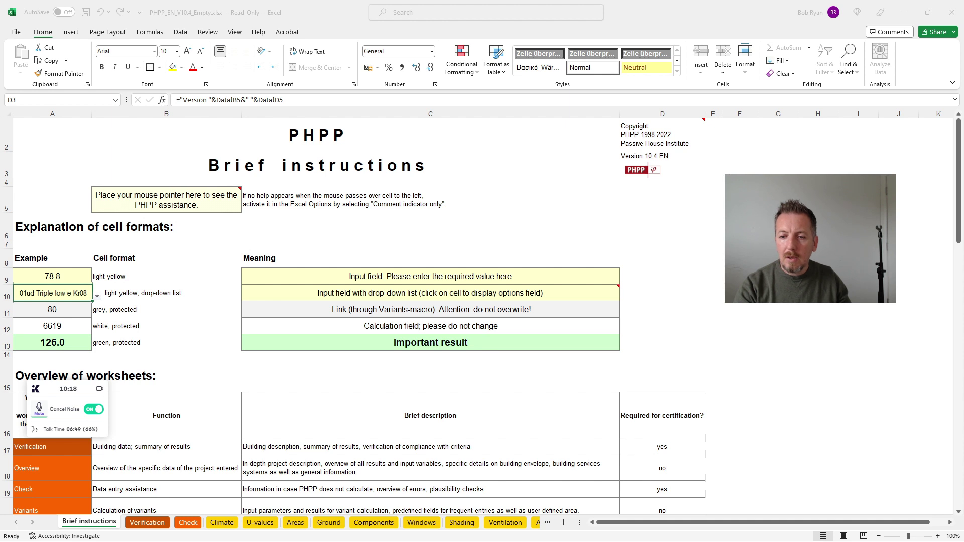
Check the empty workbook's Verification and Brief instructions sheets, then minimise it.
left_click(163, 527)
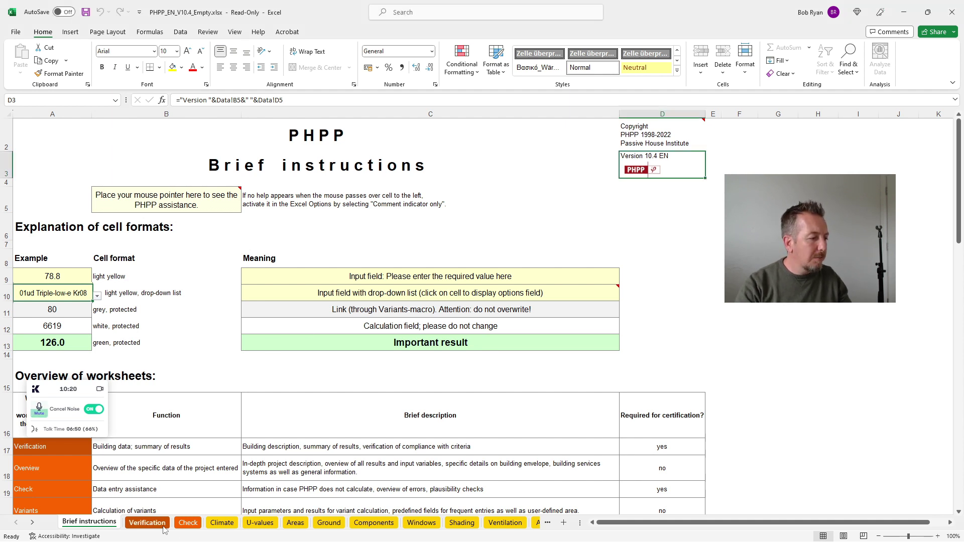
left_click(147, 523)
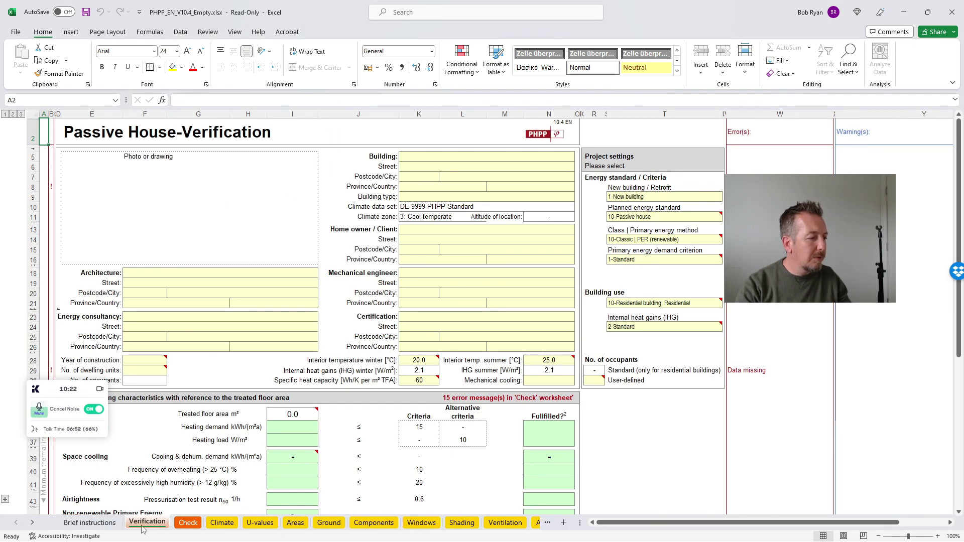
left_click(90, 524)
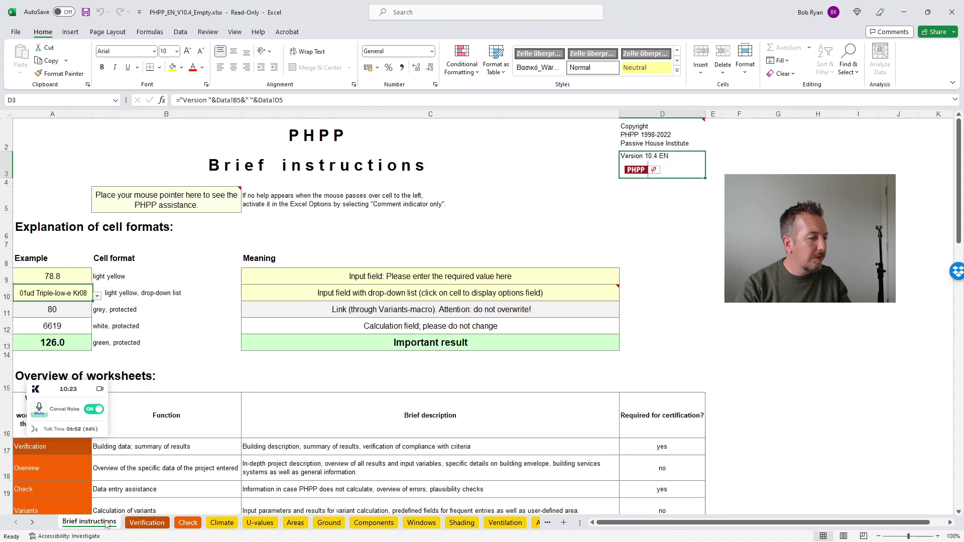
left_click(906, 11)
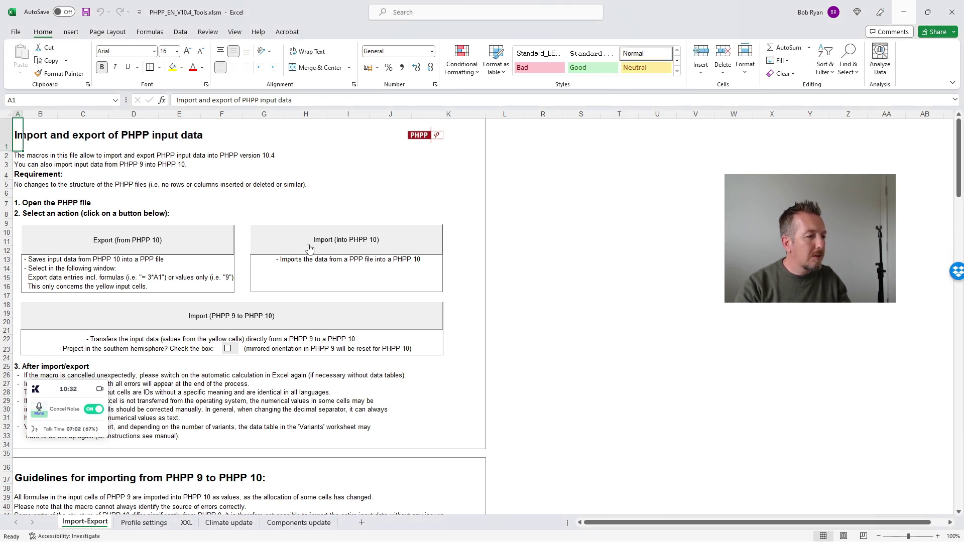
mouse_move(637, 538)
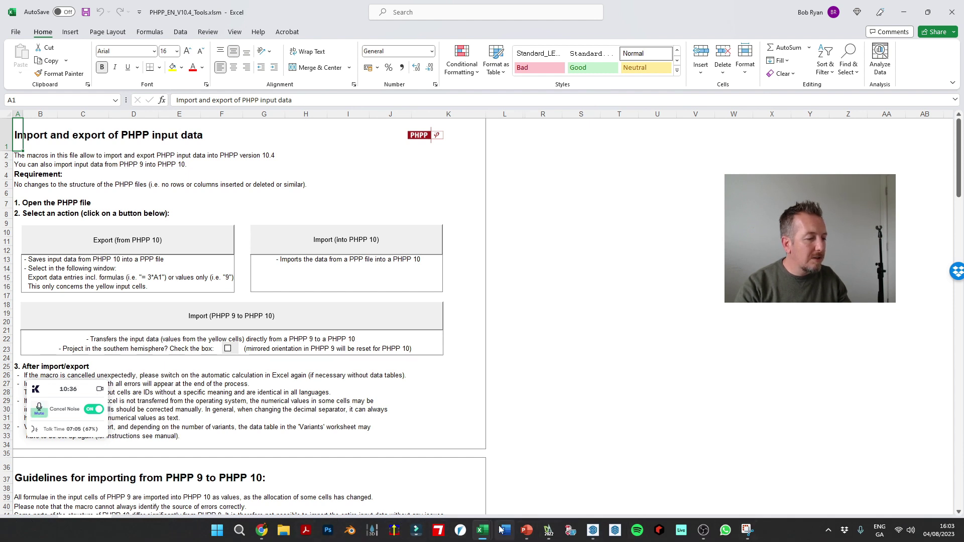
Back in SketchUp, save the designPH PHPP10 export to the Desktop as Untitled_PHPP10.ppp.
left_click(591, 536)
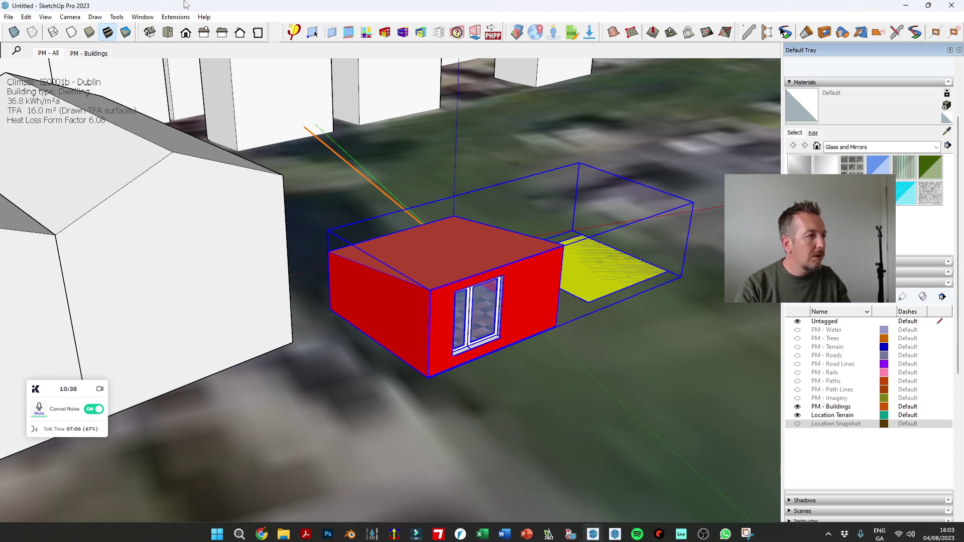
left_click(494, 34)
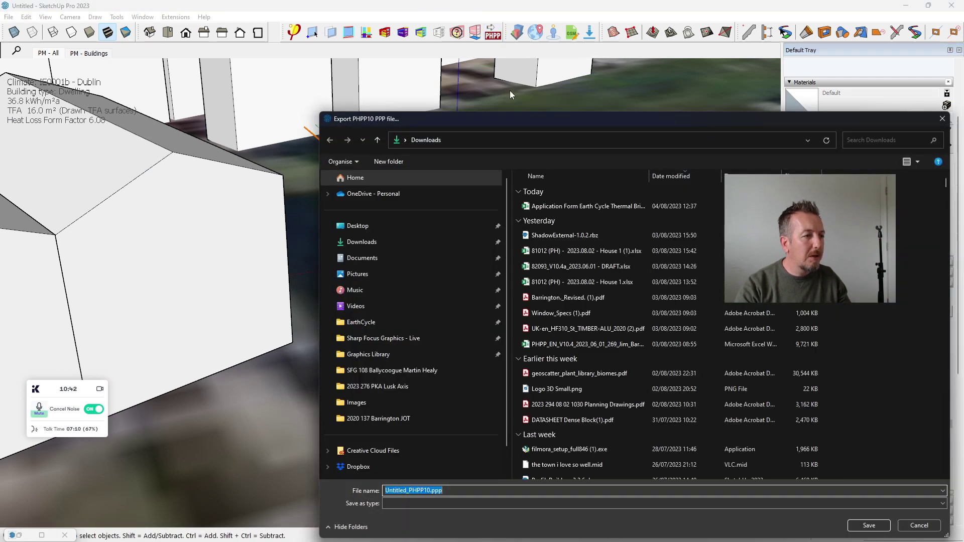
left_click(360, 225)
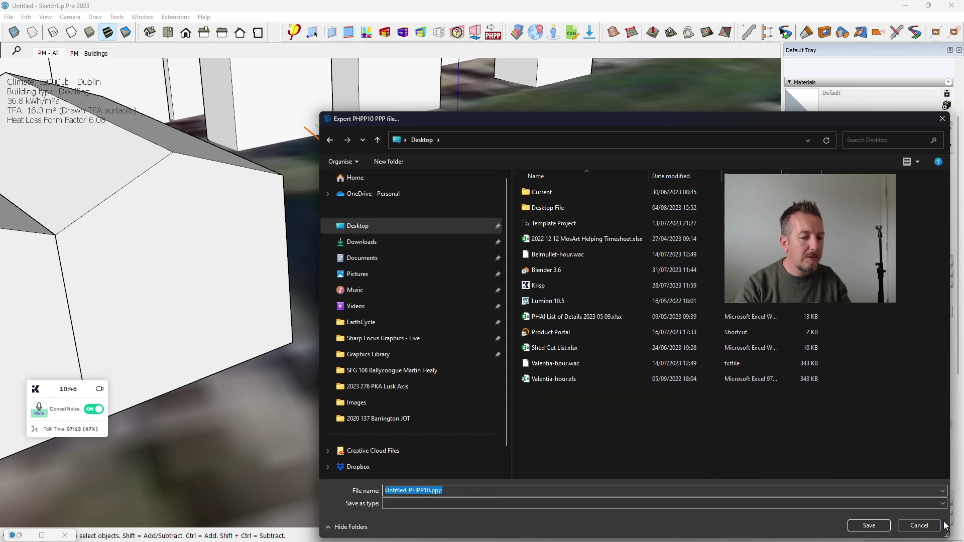
left_click(883, 526)
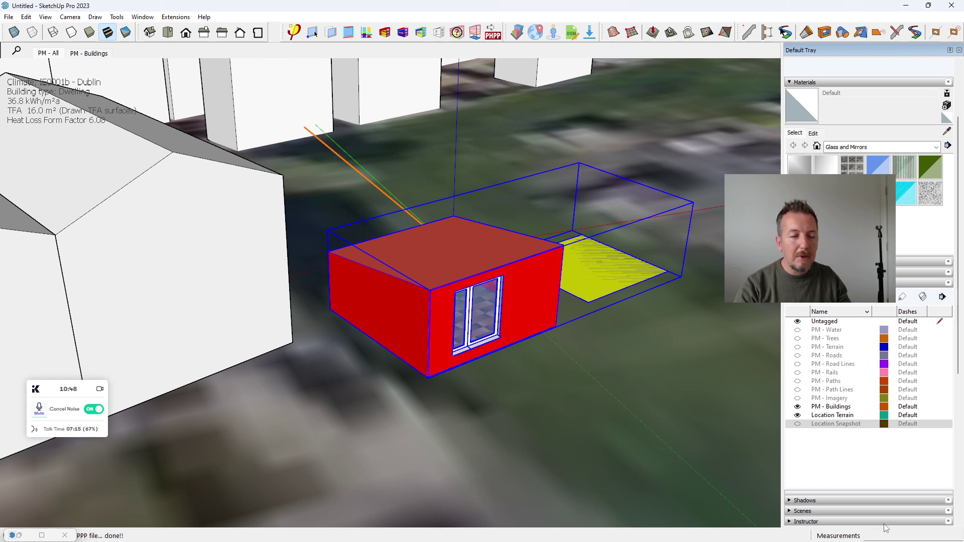
Import data entries from Desktop\Untitled_PHPP10.ppp into PHPP 10, finish, and minimise Excel.
left_click(905, 6)
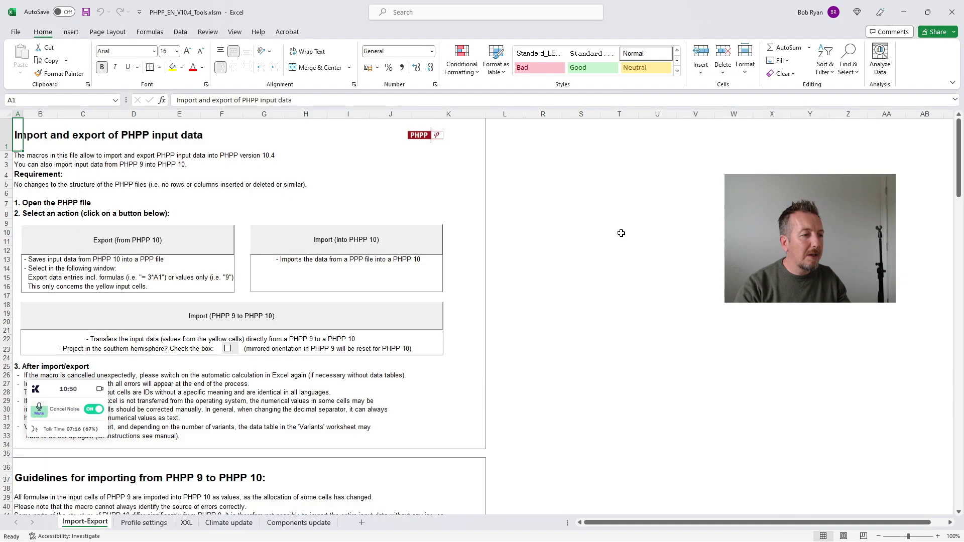
left_click(334, 245)
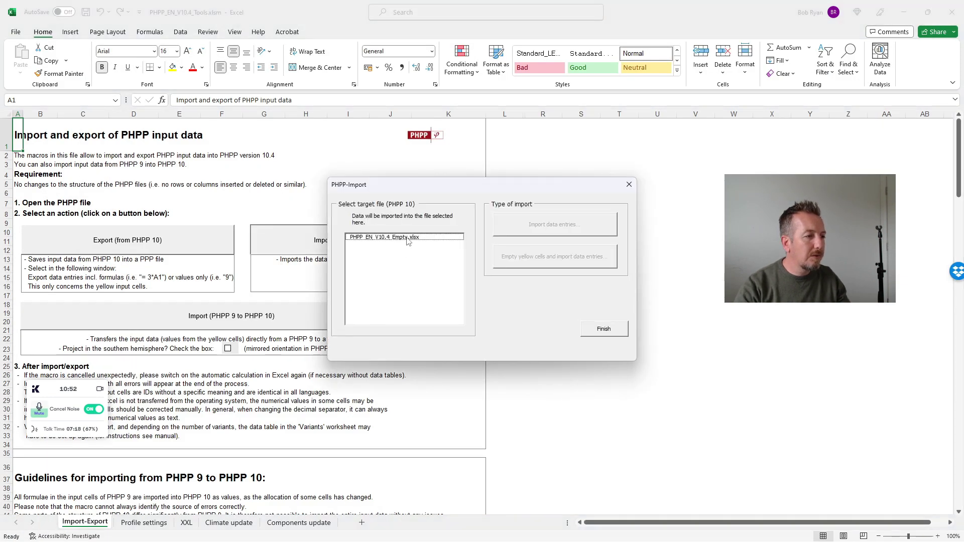
left_click(571, 227)
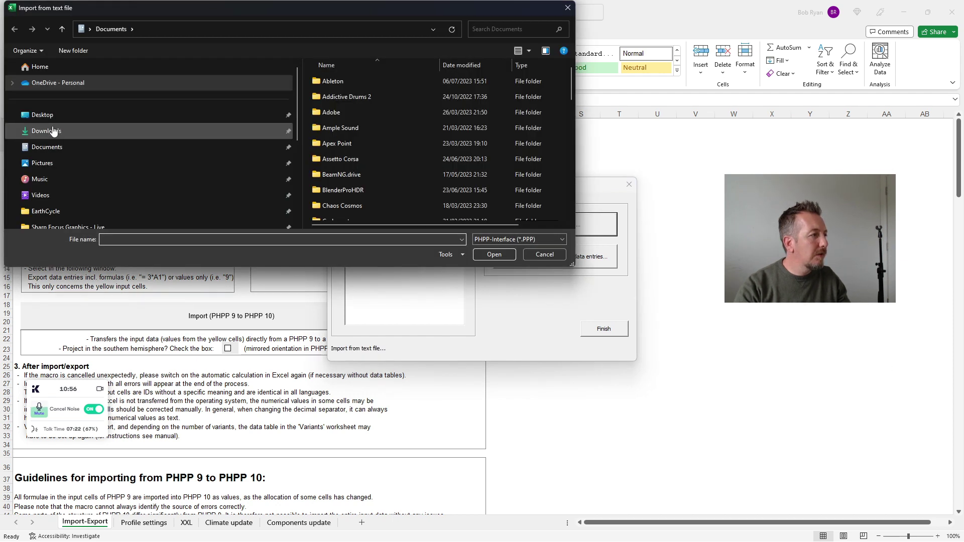
left_click(51, 116)
left_click(340, 131)
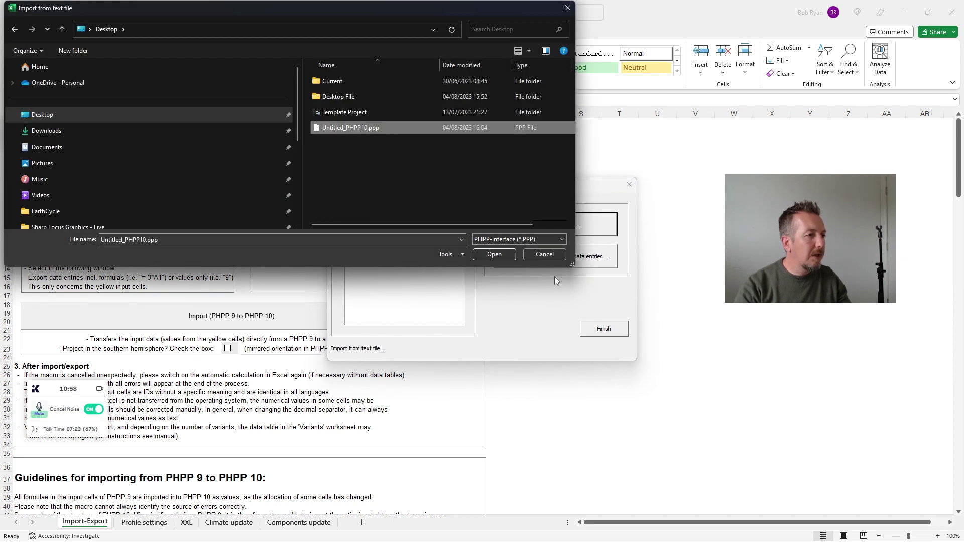
left_click(494, 254)
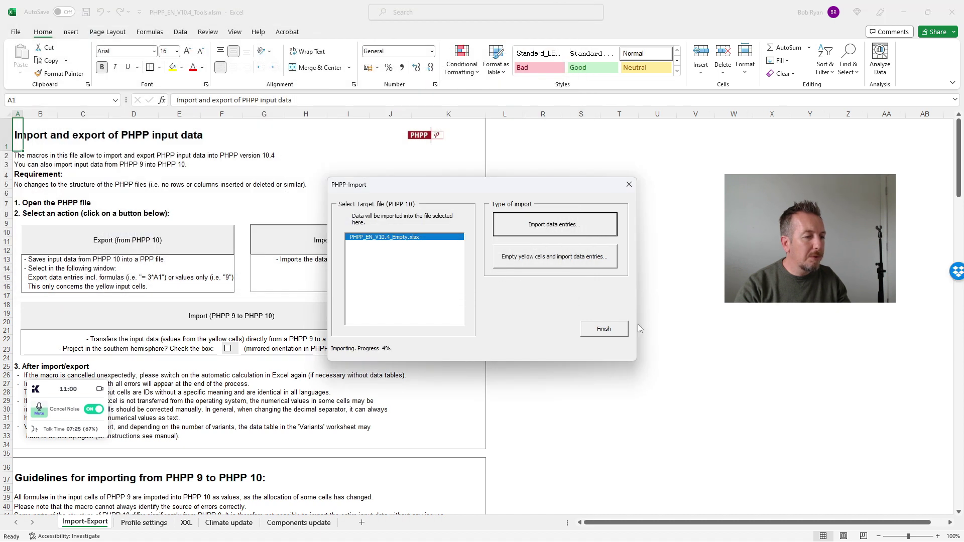
left_click(611, 328)
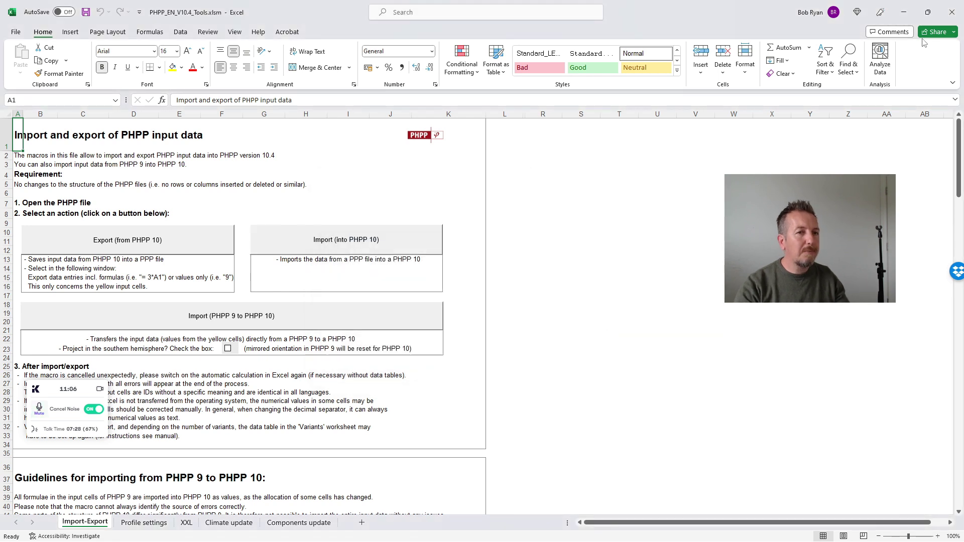
left_click(902, 11)
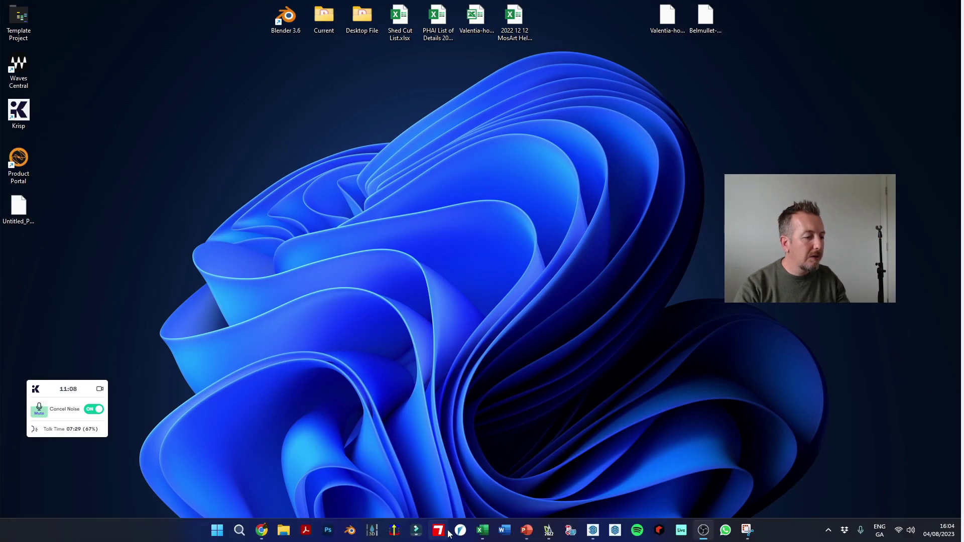
Bring up the PHPP_EN_V10.4_Empty workbook and review the Verification sheet and the imported Areas entries (97.35 m² envelope).
mouse_move(481, 527)
left_click(534, 479)
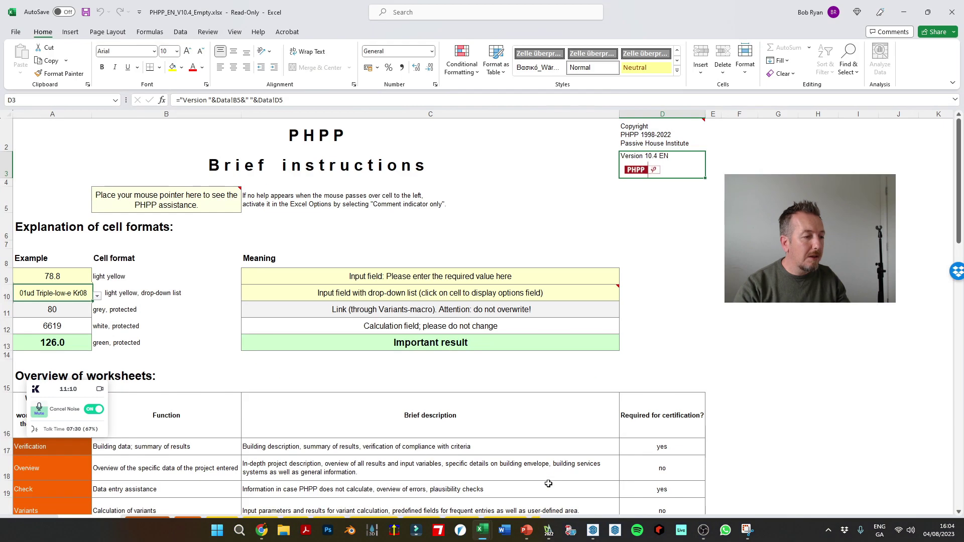
left_click(148, 522)
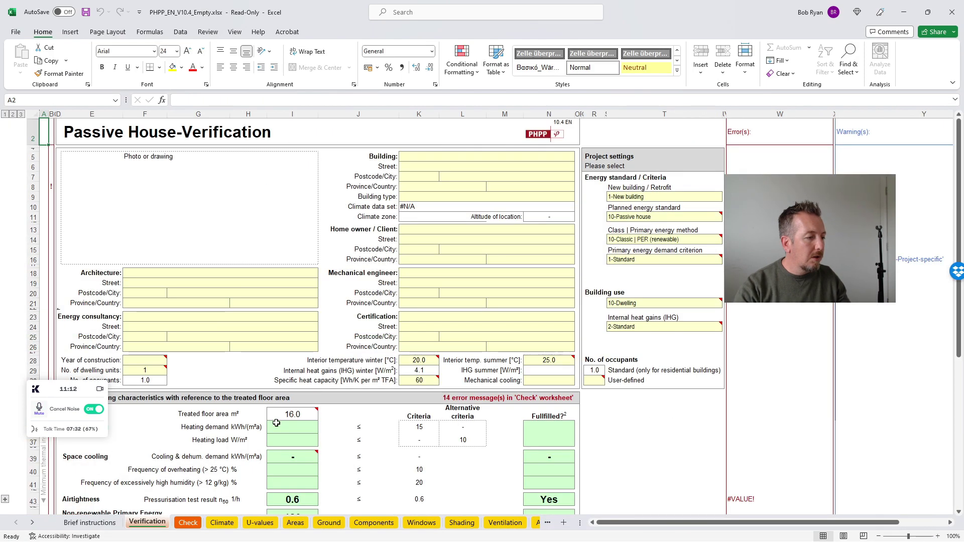
scroll(276, 422, "down", 6)
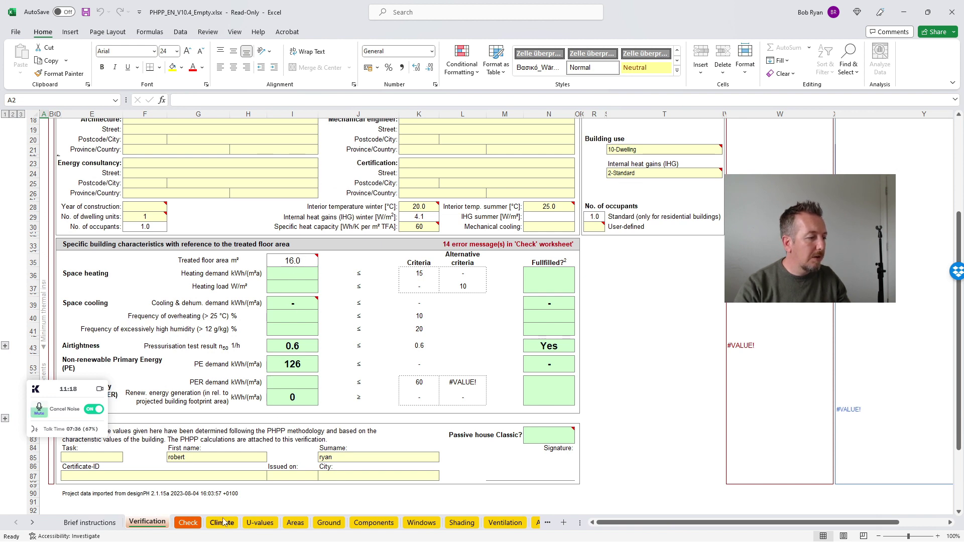
left_click(300, 524)
scroll(397, 359, "down", 5)
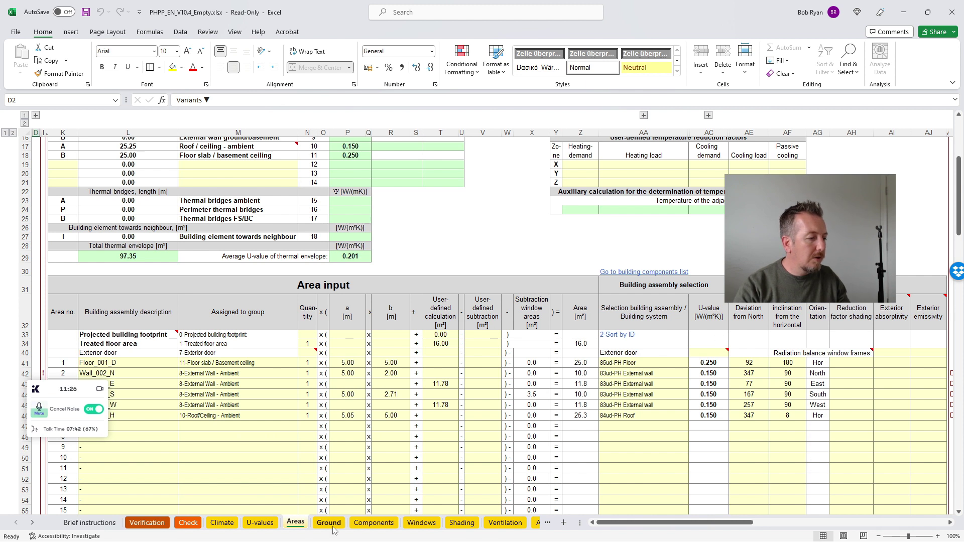
Choose IE0001a-Dublin as the climate data set on the Climate sheet.
left_click(222, 523)
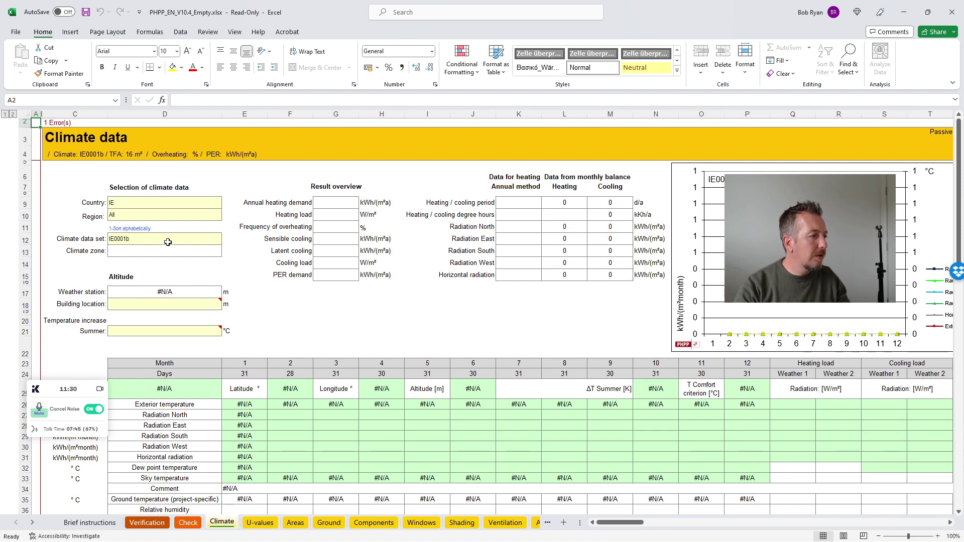
left_click(184, 240)
left_click(227, 241)
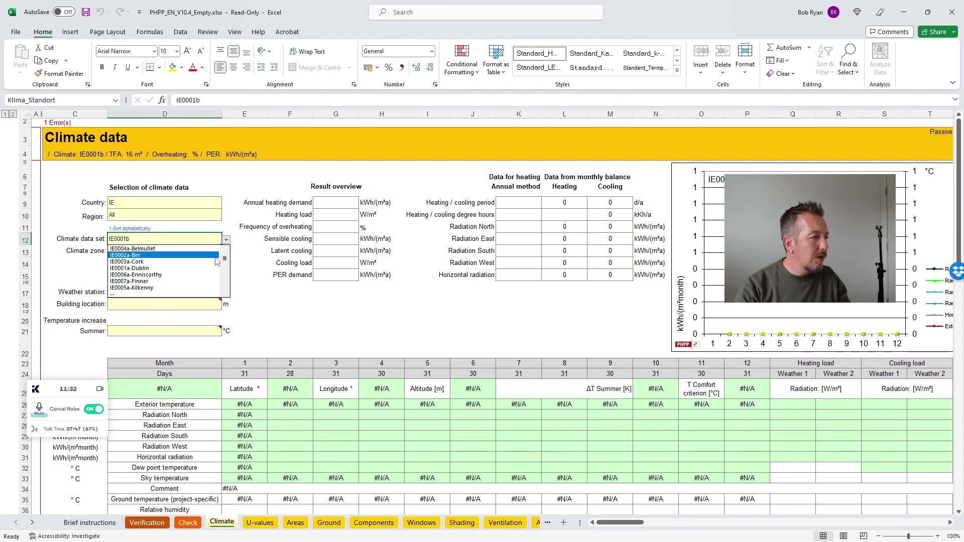
left_click(202, 268)
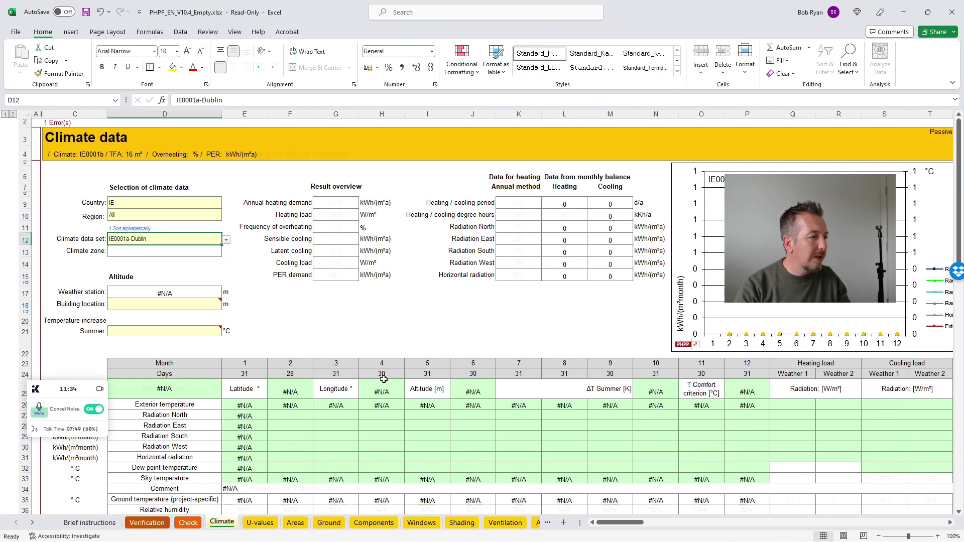
Enter 50 m as the building location altitude.
left_click(158, 301)
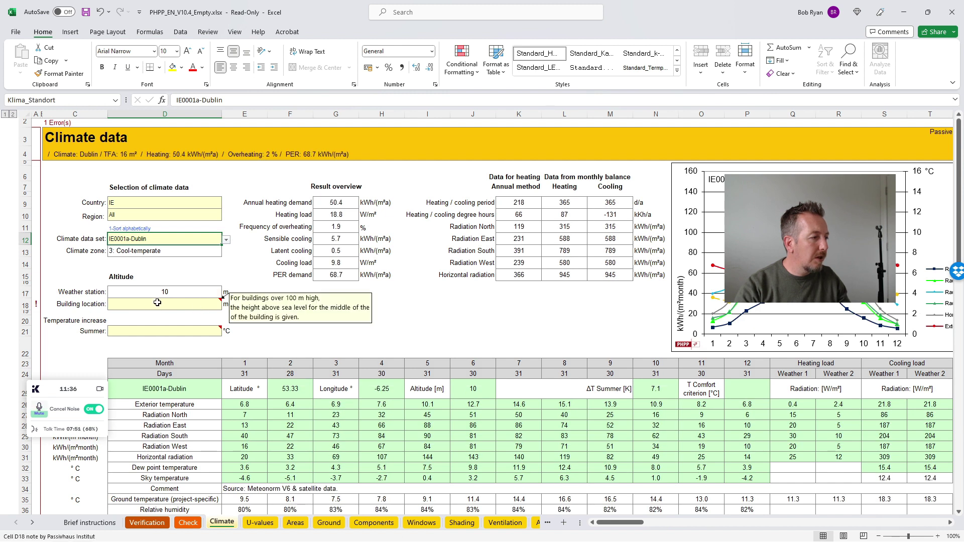
type("50")
key("Return")
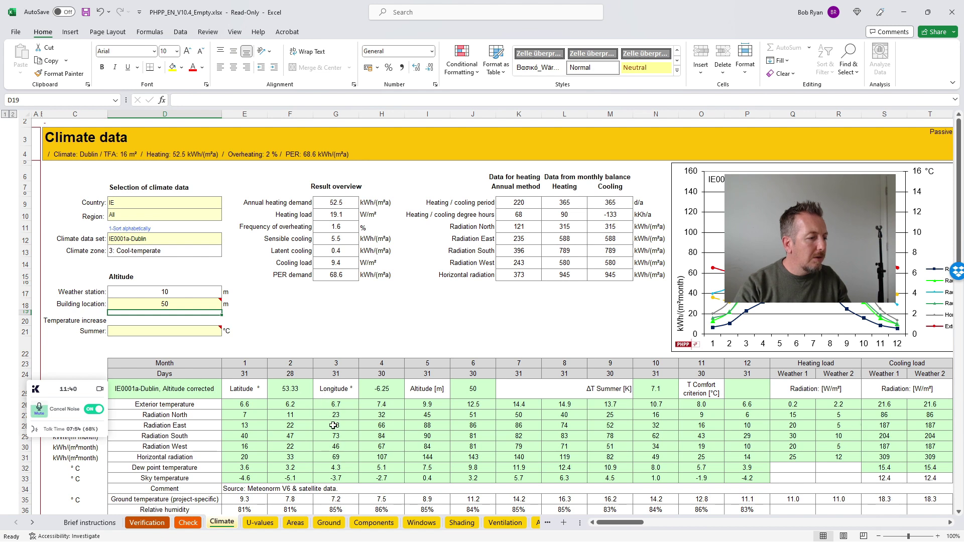
Inspect the imported data on the Ground, Areas and Components sheets.
left_click(320, 525)
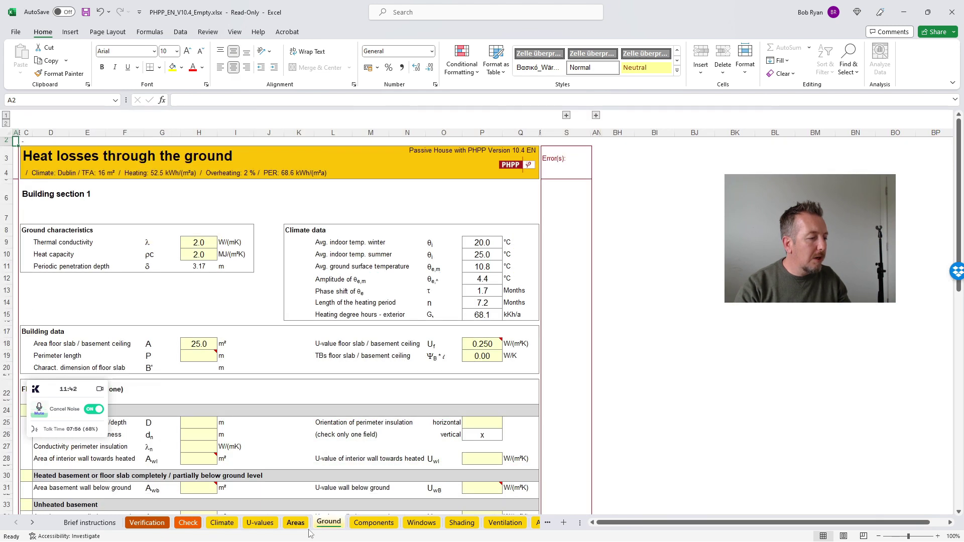
left_click(295, 526)
scroll(317, 430, "down", 3)
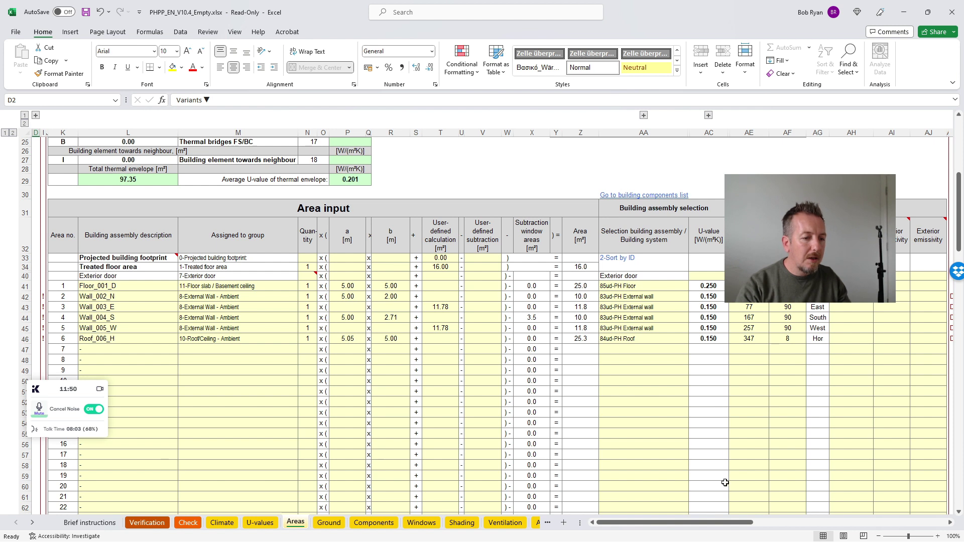
left_click_drag(709, 522, 760, 522)
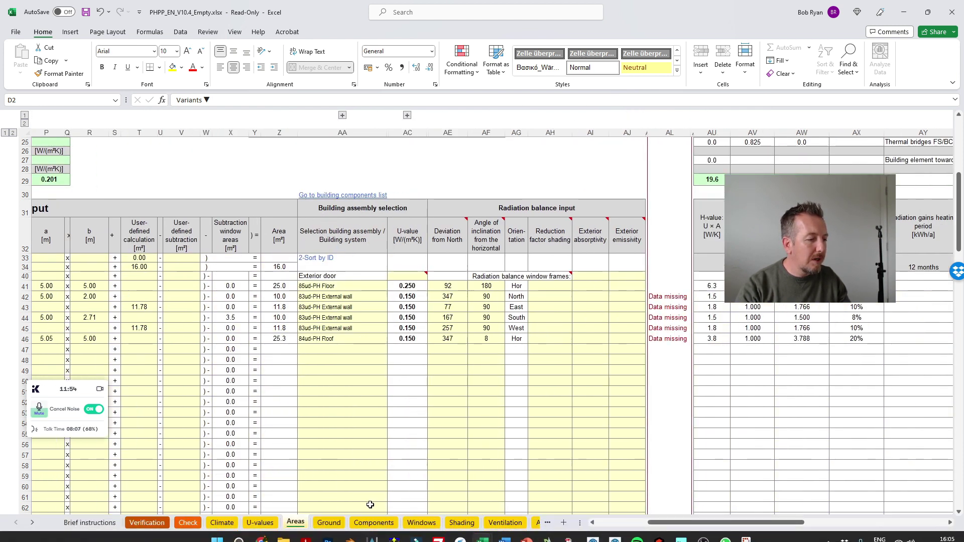
left_click(373, 522)
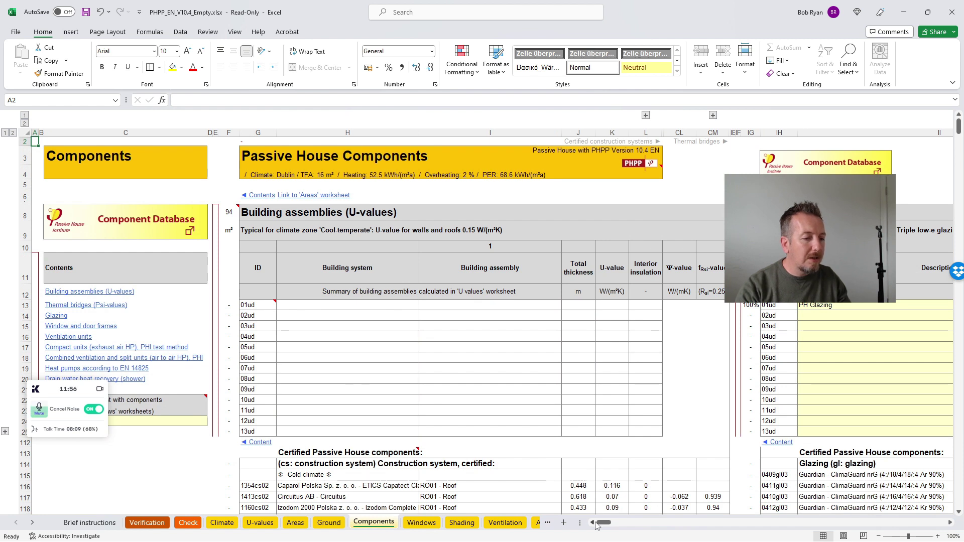
left_click_drag(602, 525, 617, 533)
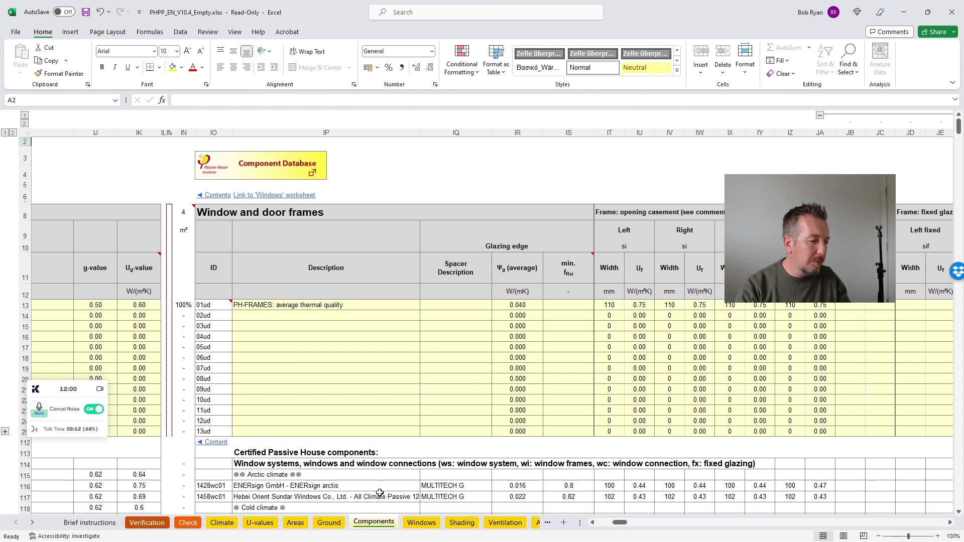
Scroll through the Windows sheet to review the window entry rows and the unhiding notes.
left_click(432, 524)
scroll(122, 315, "down", 2)
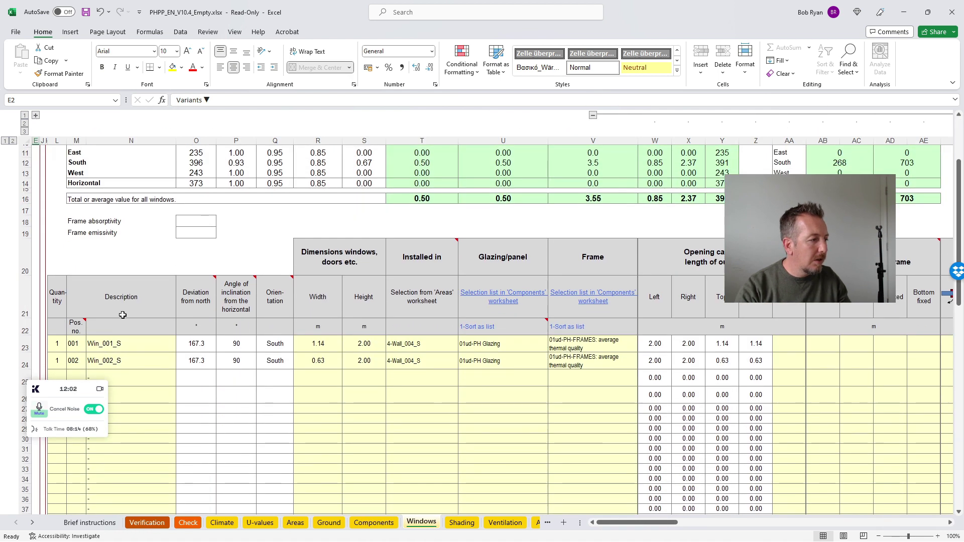
scroll(318, 342, "down", 2)
scroll(318, 342, "down", 10)
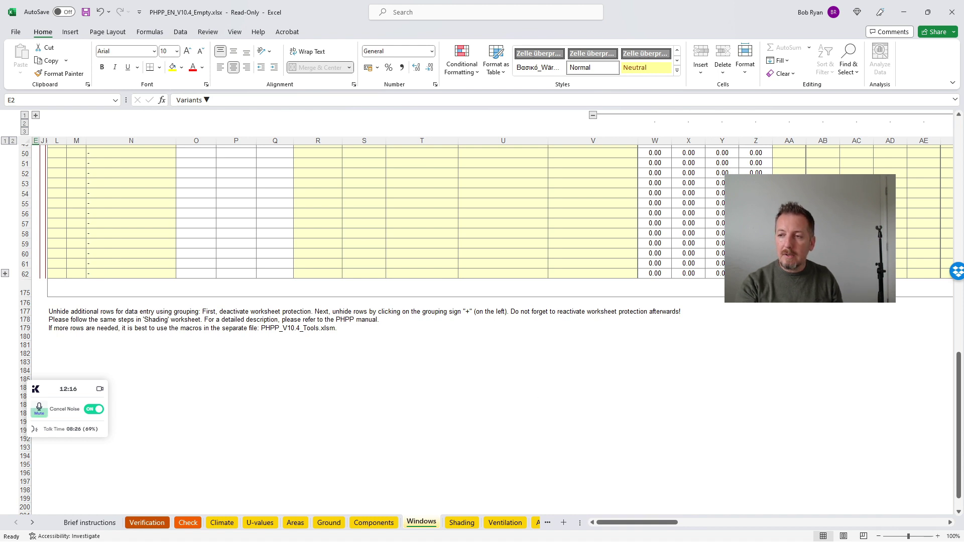
left_click_drag(810, 238, 115, 85)
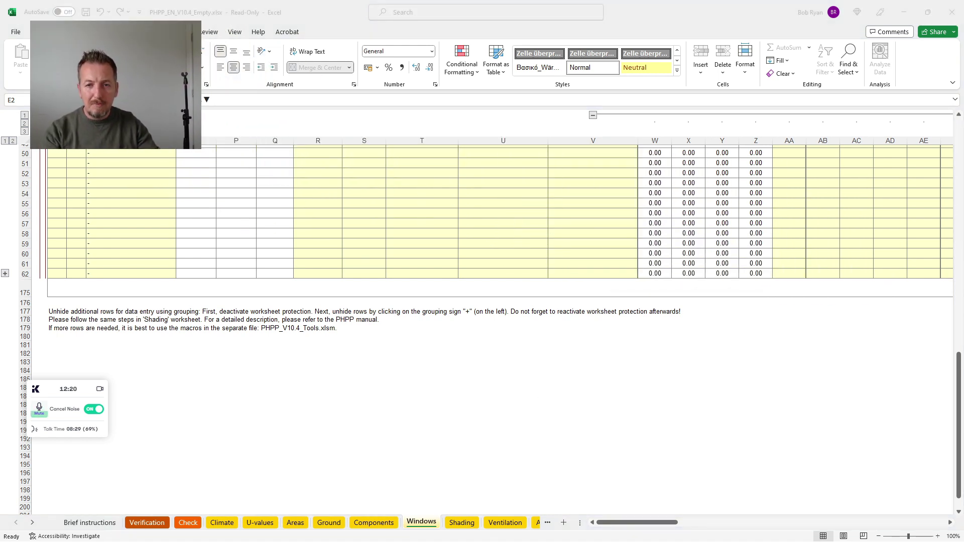